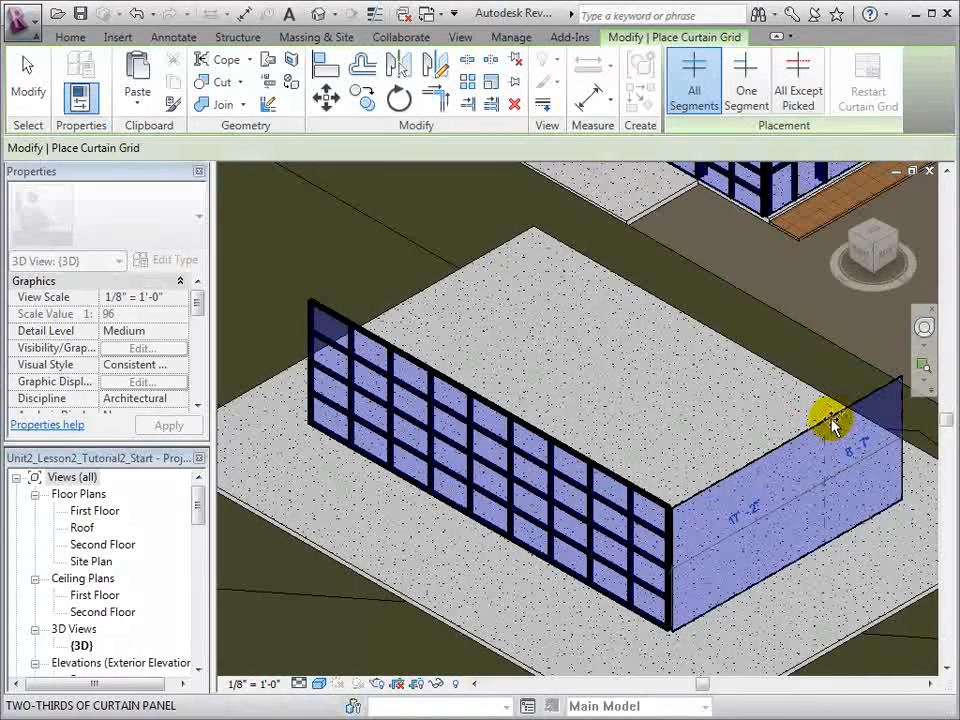
# Divide the blank curtain wall with full vertical grid lines at its midpoint and quarter points, plus two horizontal grid lines at its third points.
pyautogui.click(785, 441)
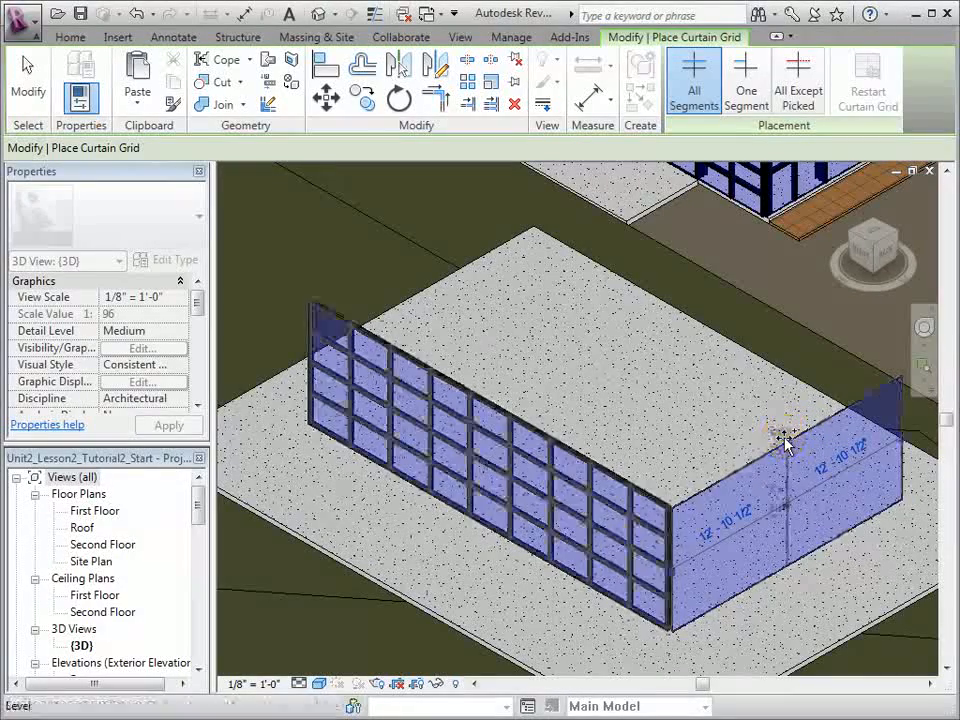
pyautogui.click(727, 478)
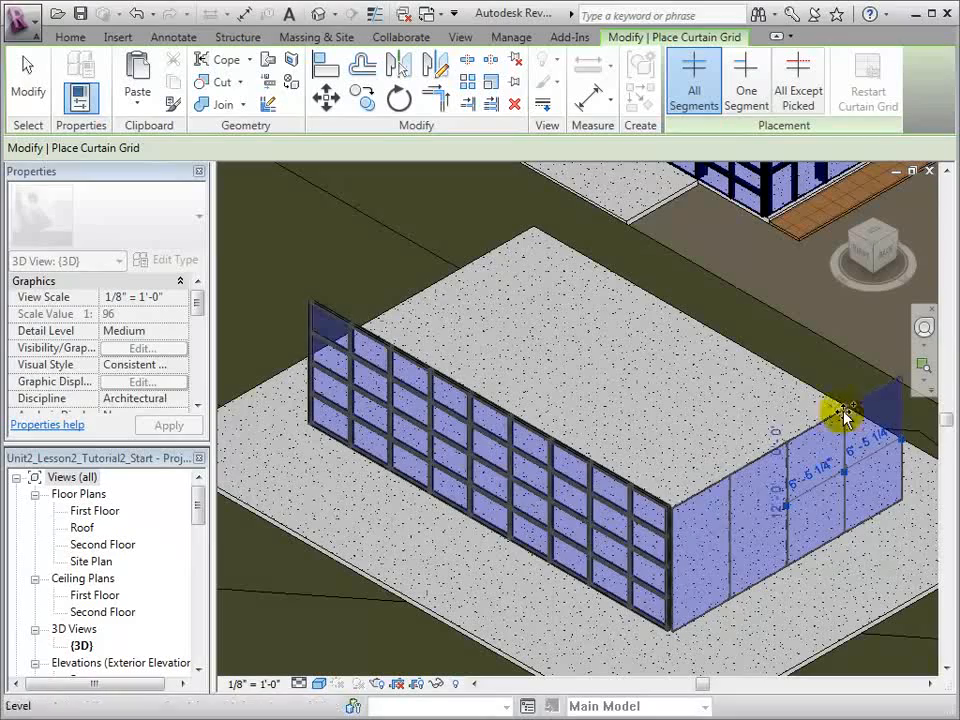
pyautogui.click(903, 425)
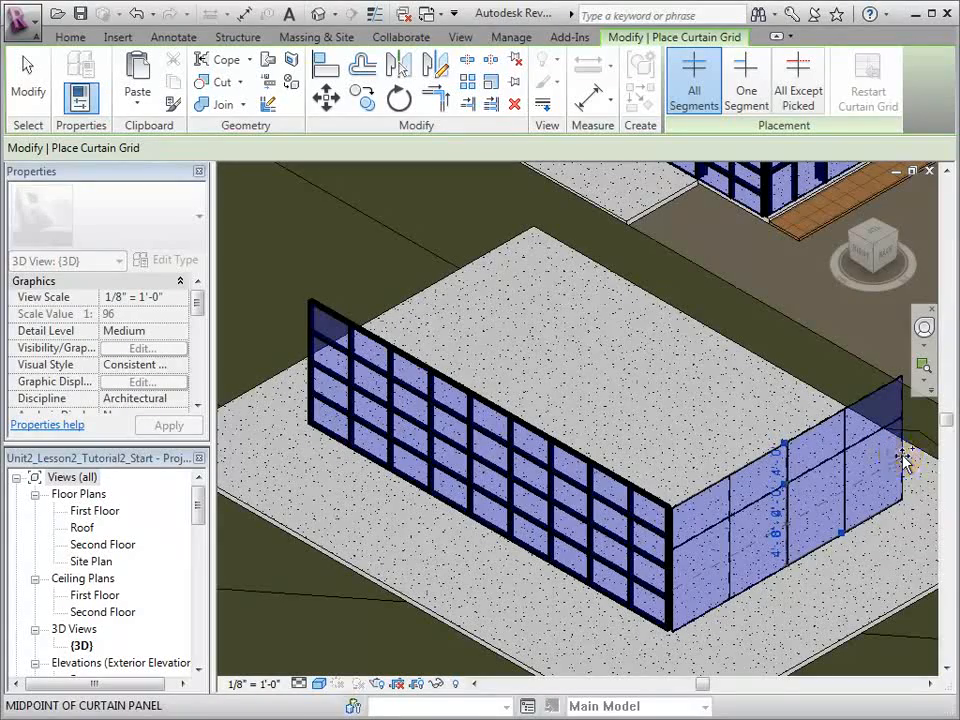
pyautogui.click(903, 459)
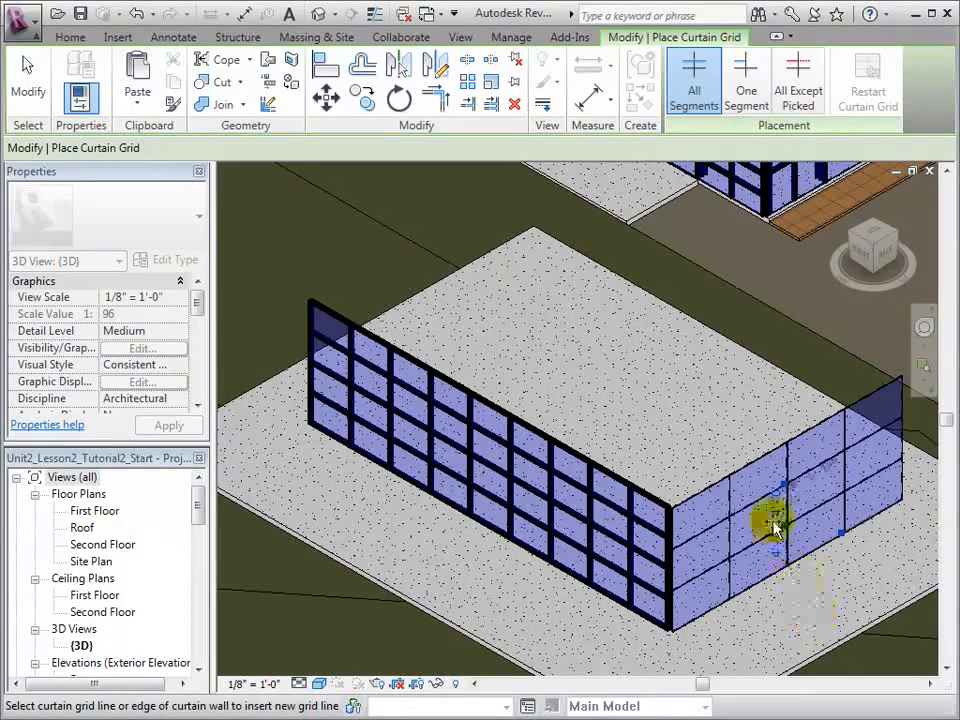
# Add one-segment grid lines: vertical midlines in the top panels of the second and third bays, and a horizontal midline in the first bay's middle panel.
pyautogui.click(757, 100)
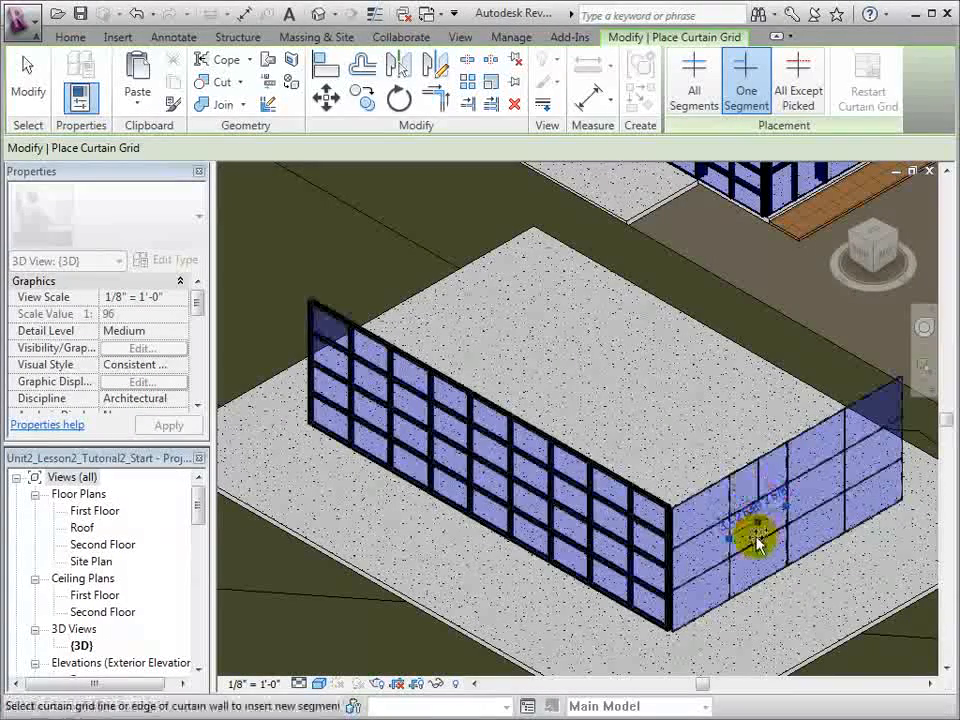
pyautogui.click(787, 538)
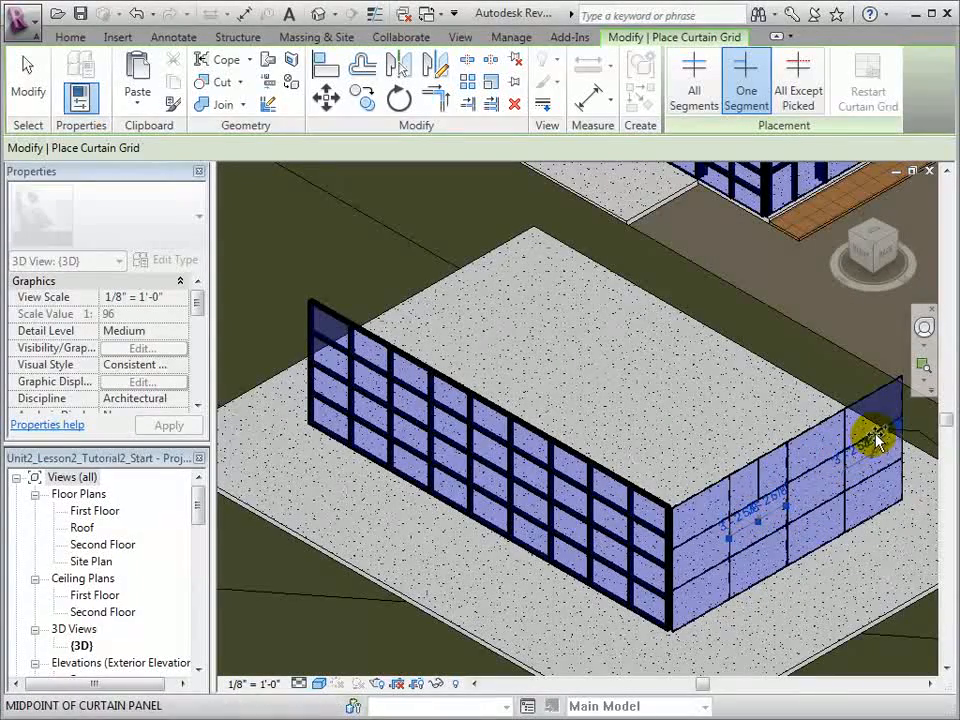
pyautogui.click(819, 464)
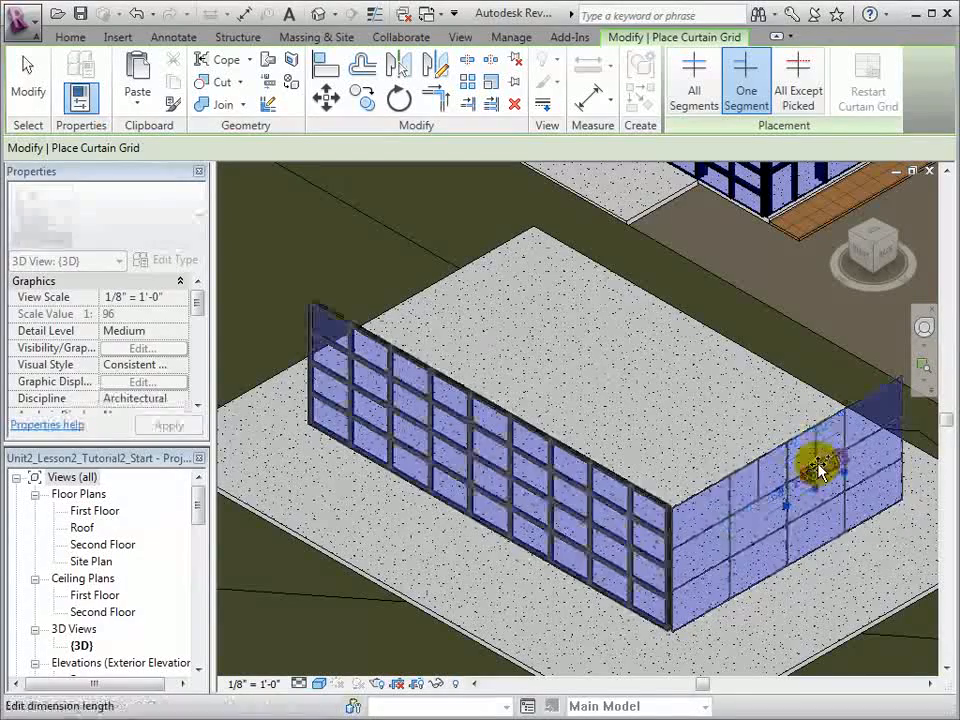
pyautogui.click(730, 548)
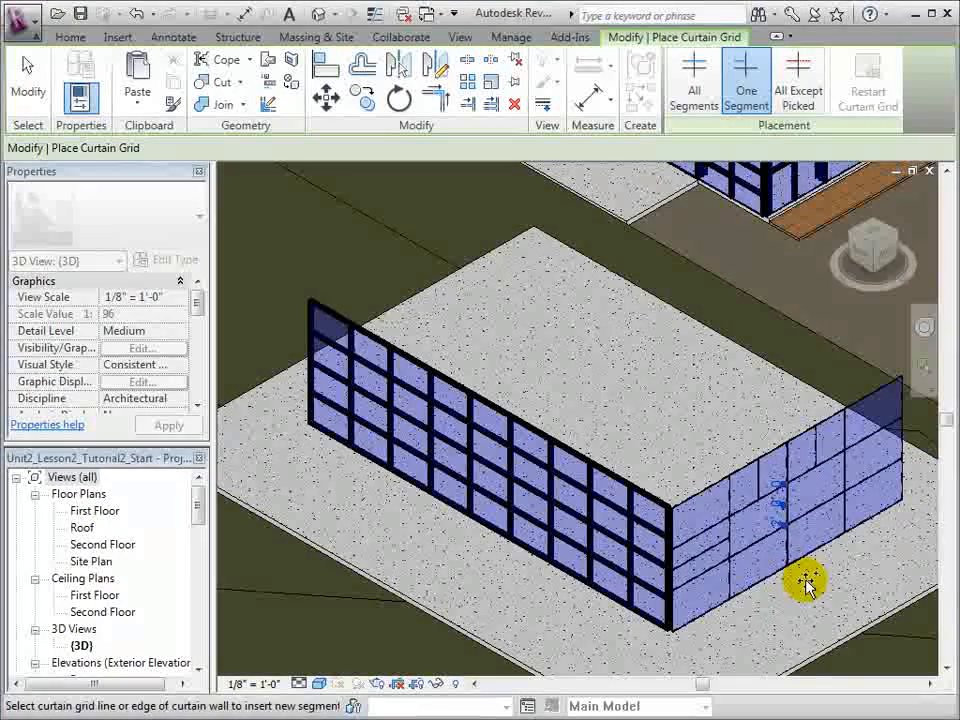
# Place a vertical grid line at the midpoint of the far end bay using All Except Picked, excluding its middle-row segment.
pyautogui.click(816, 86)
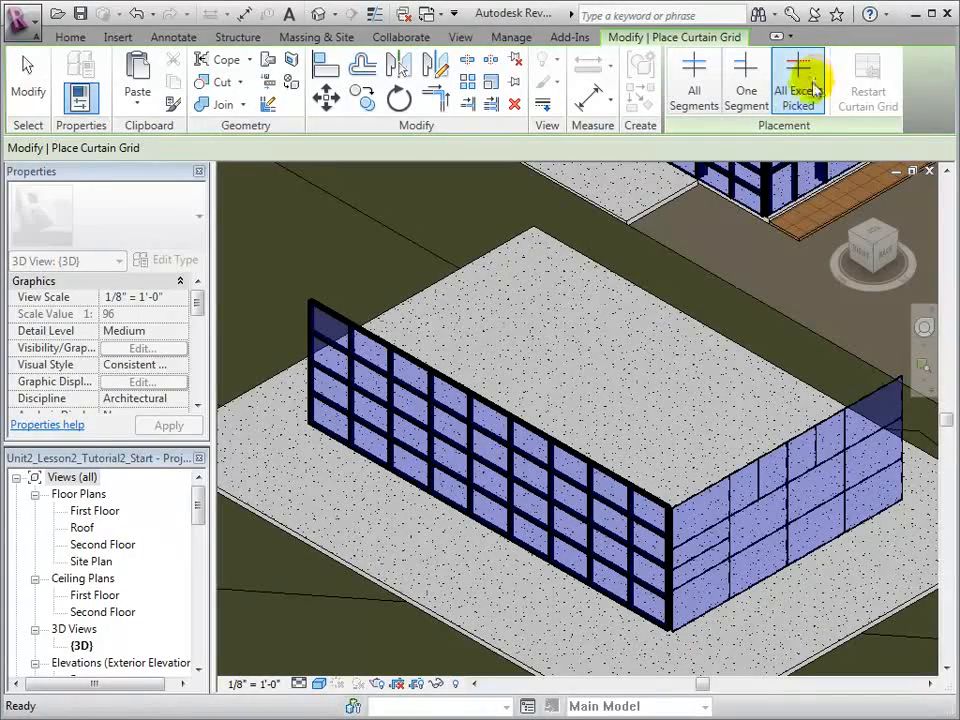
pyautogui.click(872, 402)
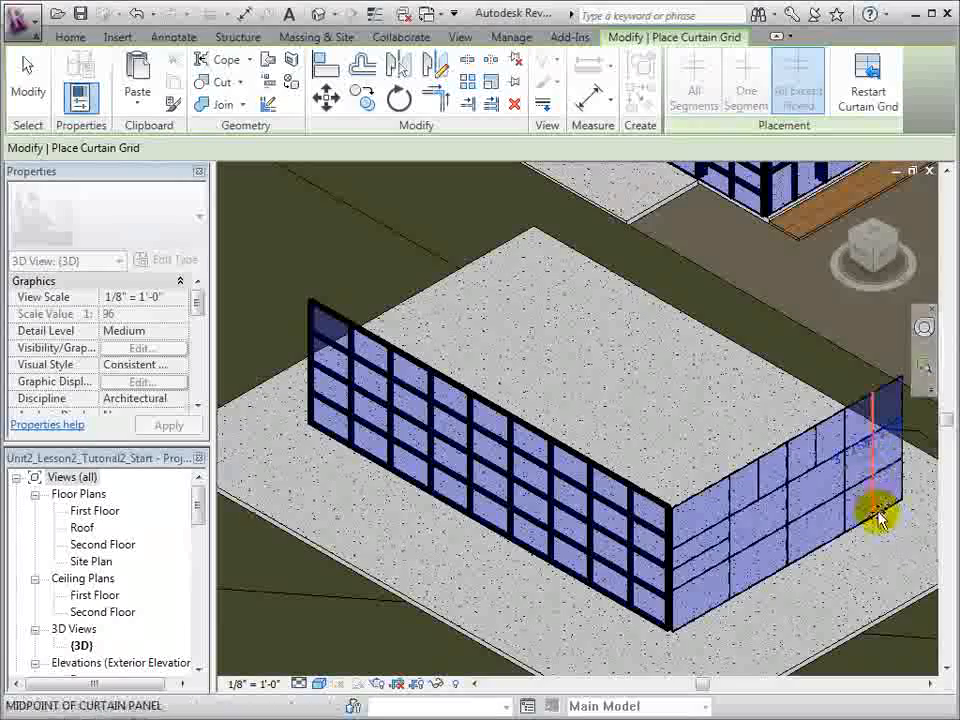
pyautogui.scroll(2, 878, 508)
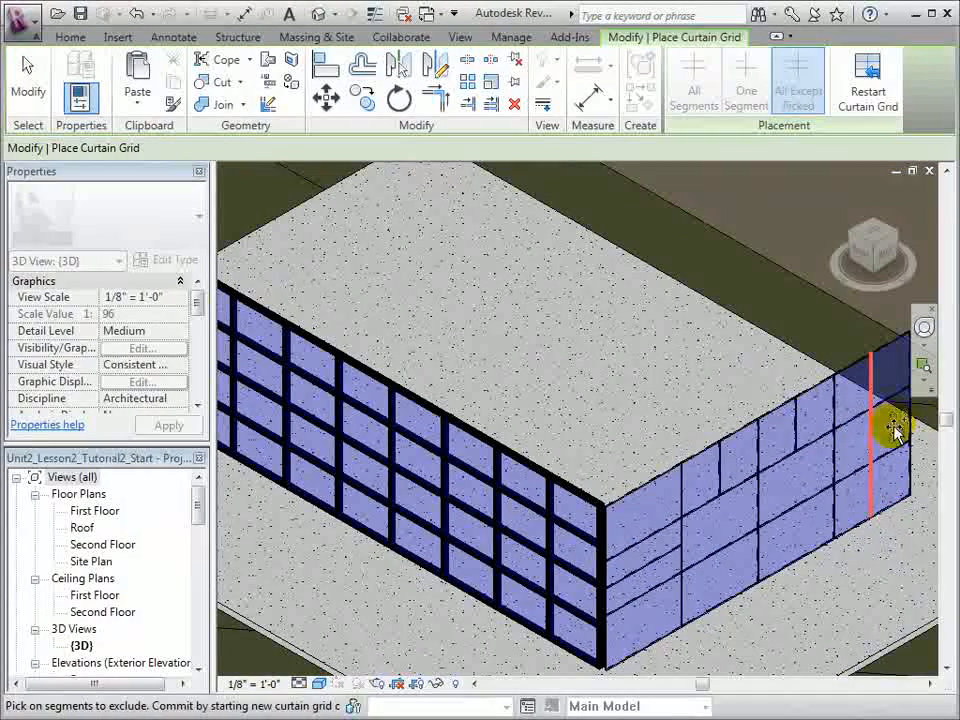
pyautogui.click(872, 442)
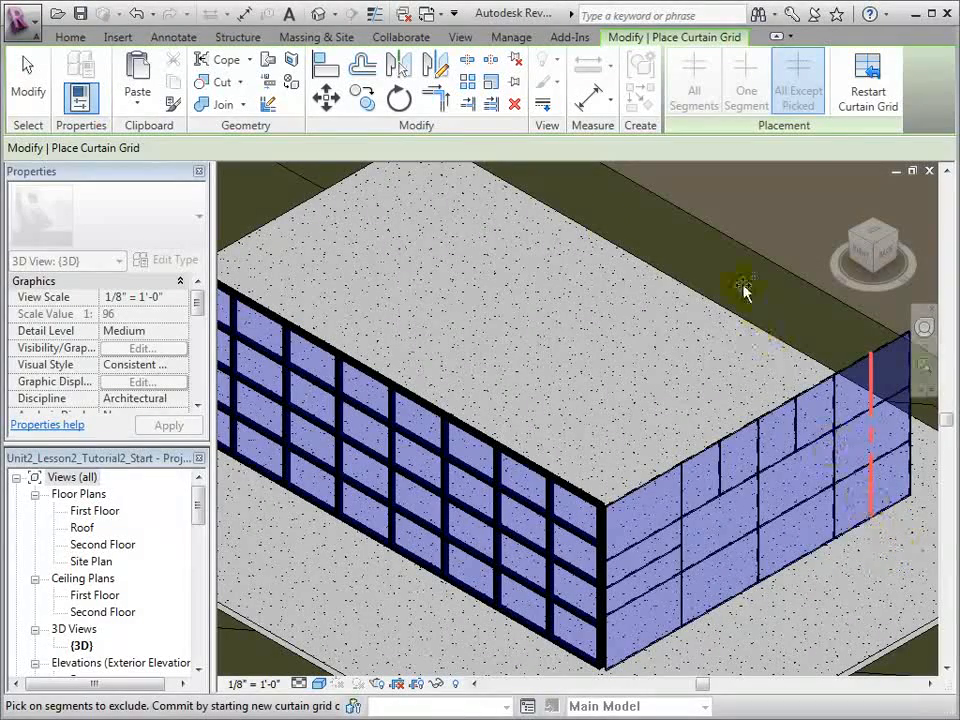
pyautogui.click(27, 64)
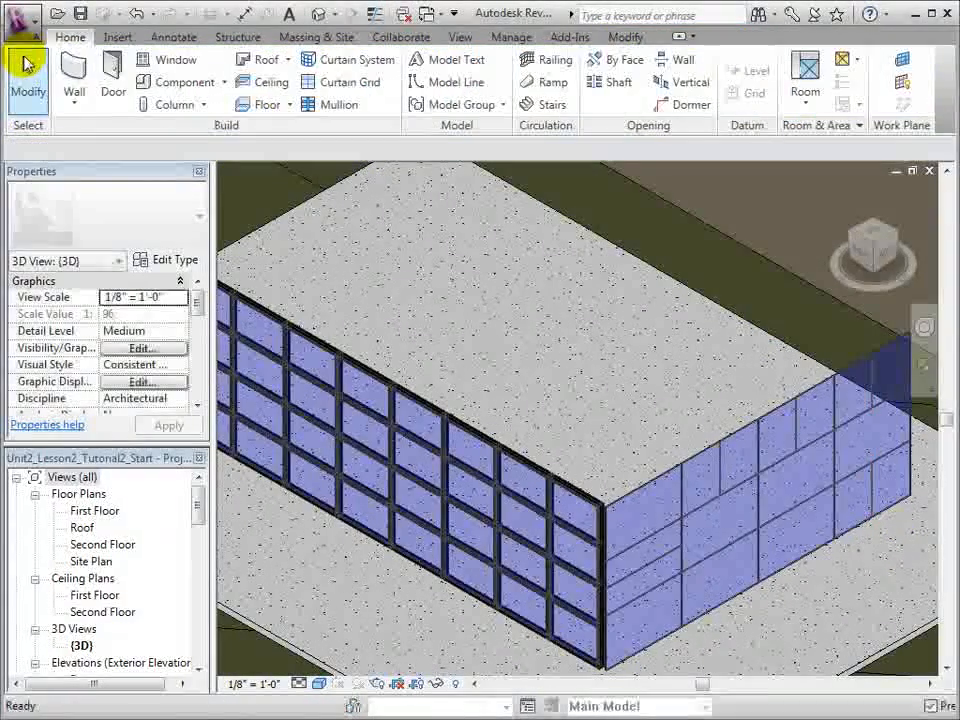
# Remove the middle and top segments from the vertical grid line between the third and fourth bays of the divided curtain wall.
pyautogui.moveTo(857, 568); pyautogui.dragTo(815, 590, button='middle')
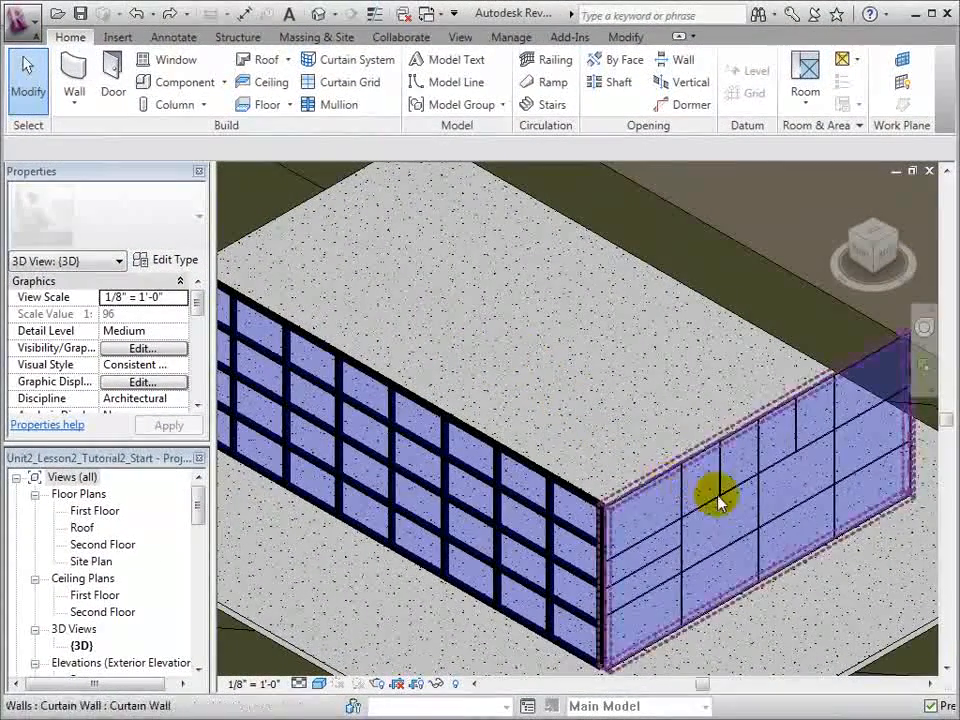
pyautogui.click(838, 472)
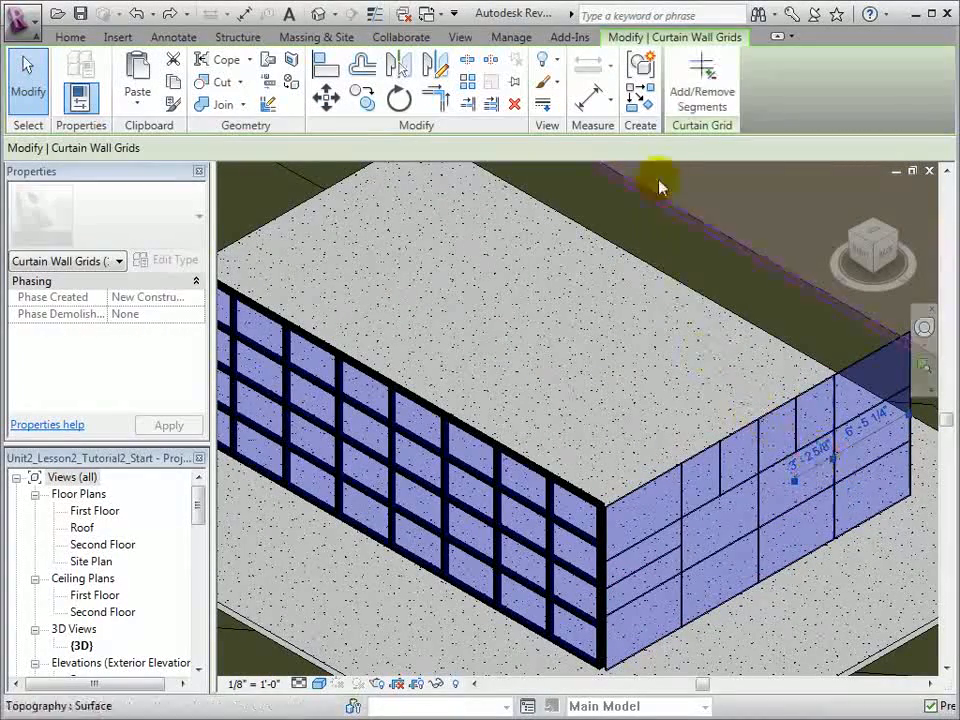
pyautogui.click(705, 78)
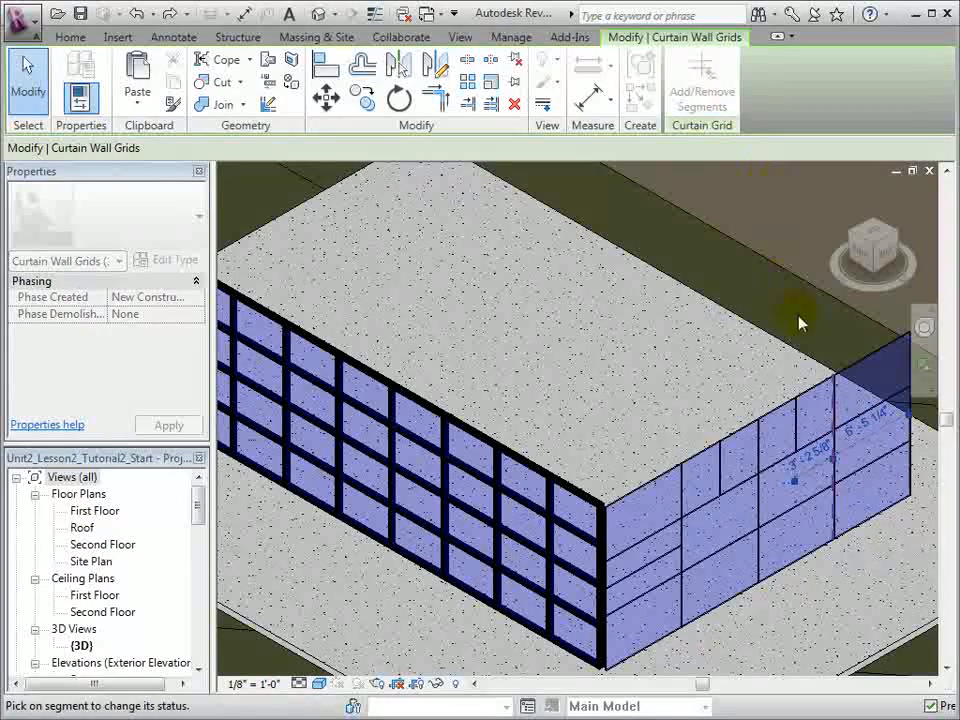
pyautogui.scroll(2, 831, 454)
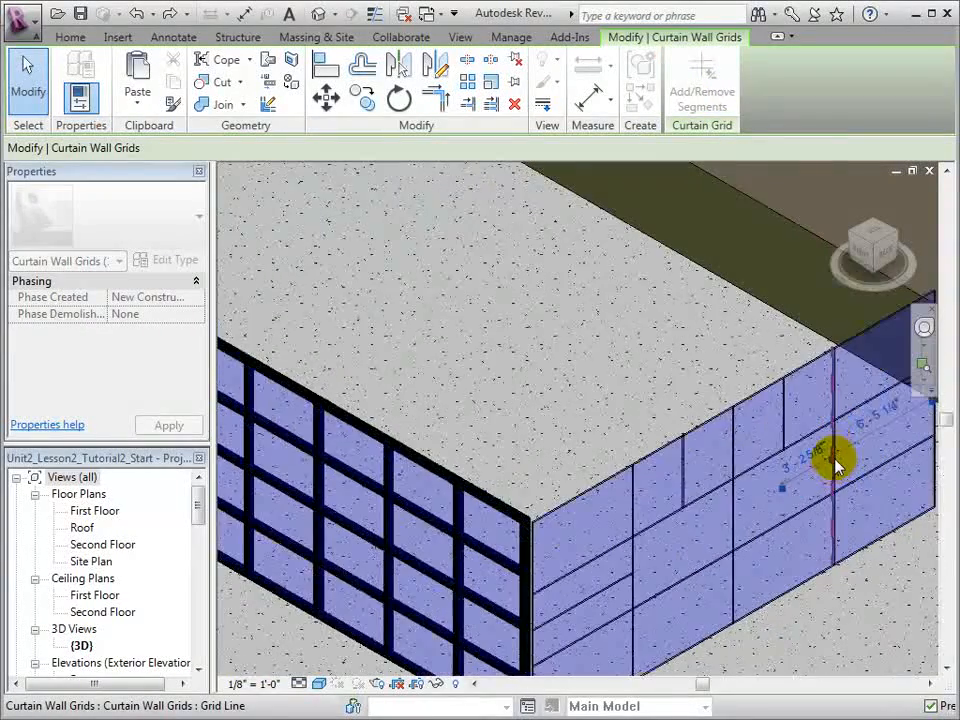
pyautogui.scroll(2, 836, 465)
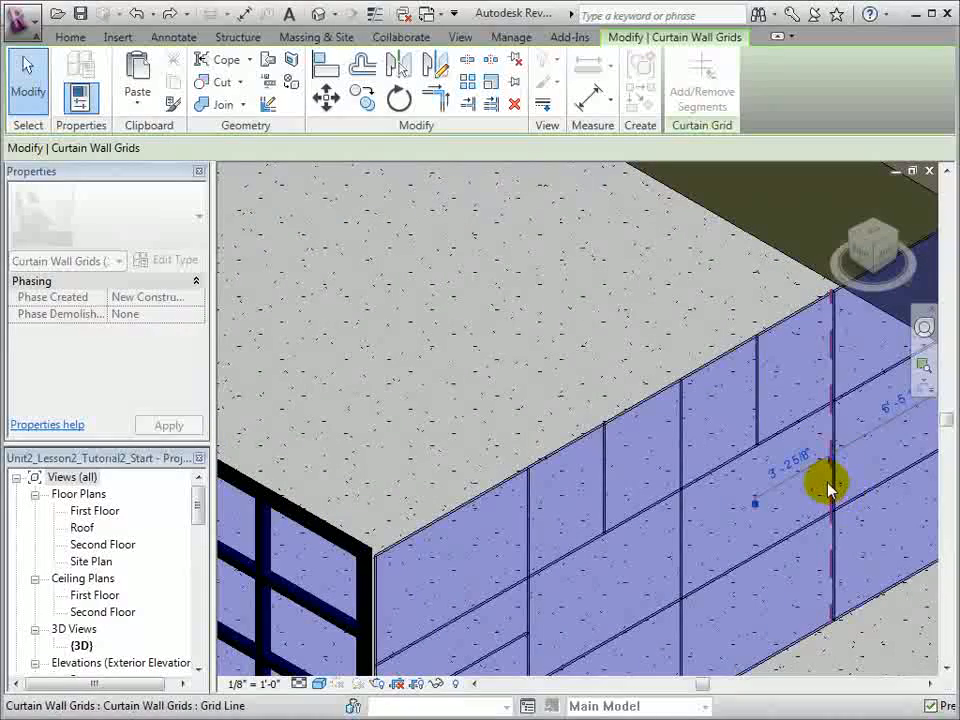
pyautogui.click(832, 484)
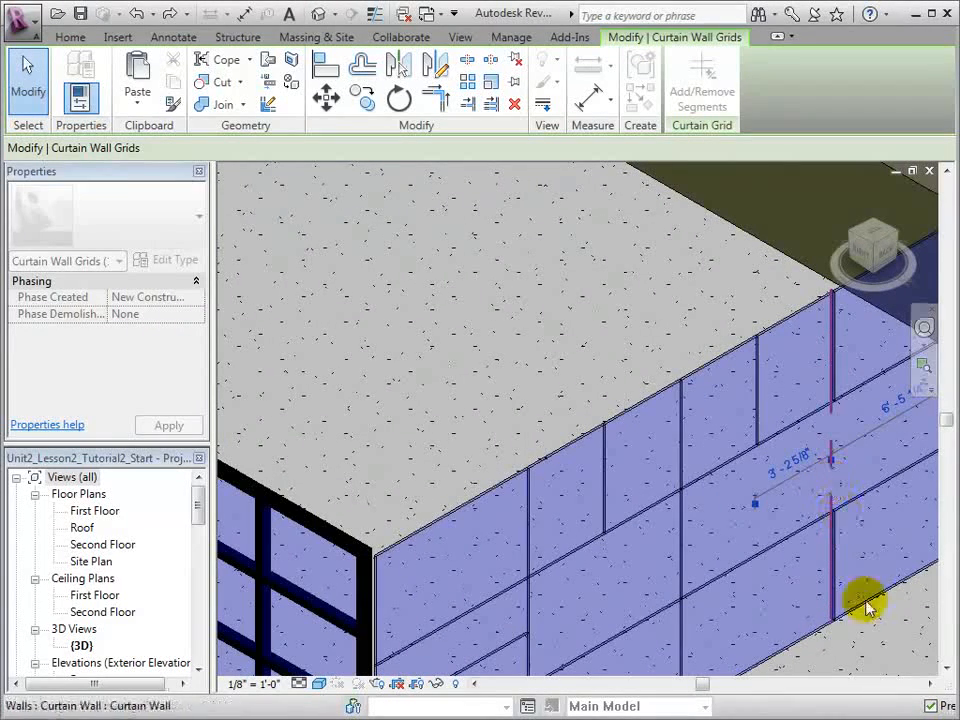
pyautogui.click(831, 335)
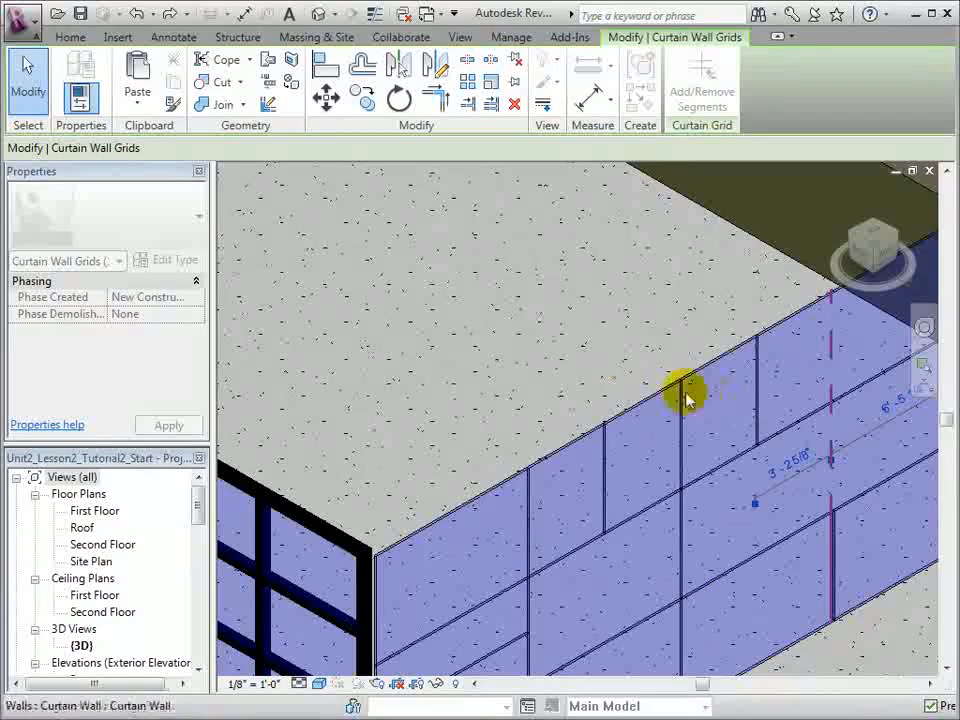
pyautogui.press('Escape')
pyautogui.press('Escape')
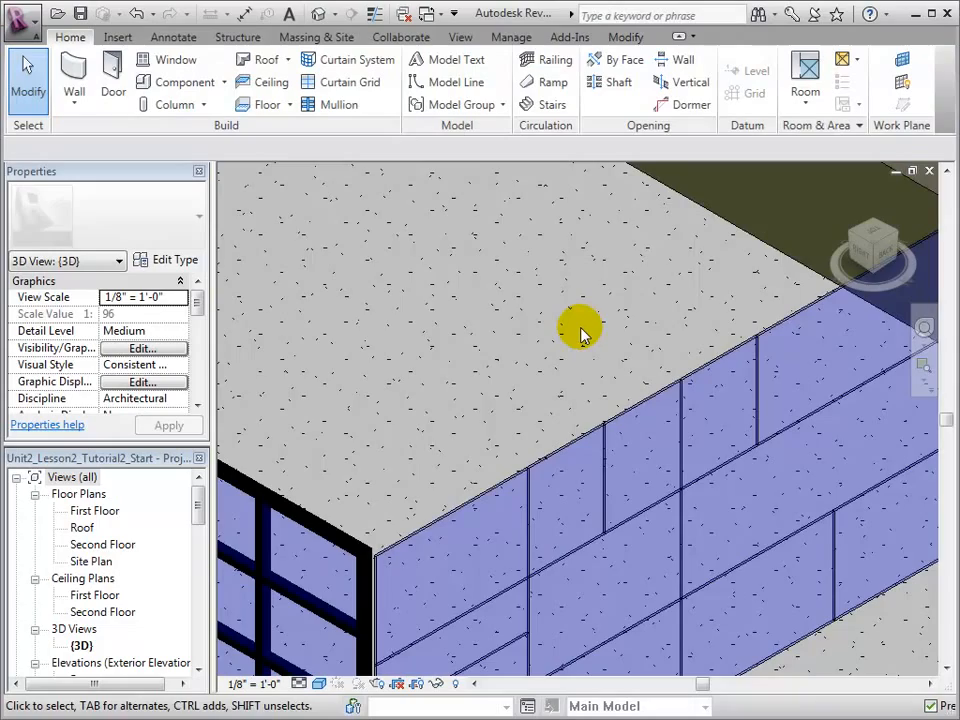
# Add a bottom-row segment to the short vertical grid line in the second bay of the divided curtain wall.
pyautogui.scroll(-1, 581, 328)
pyautogui.scroll(-1, 578, 325)
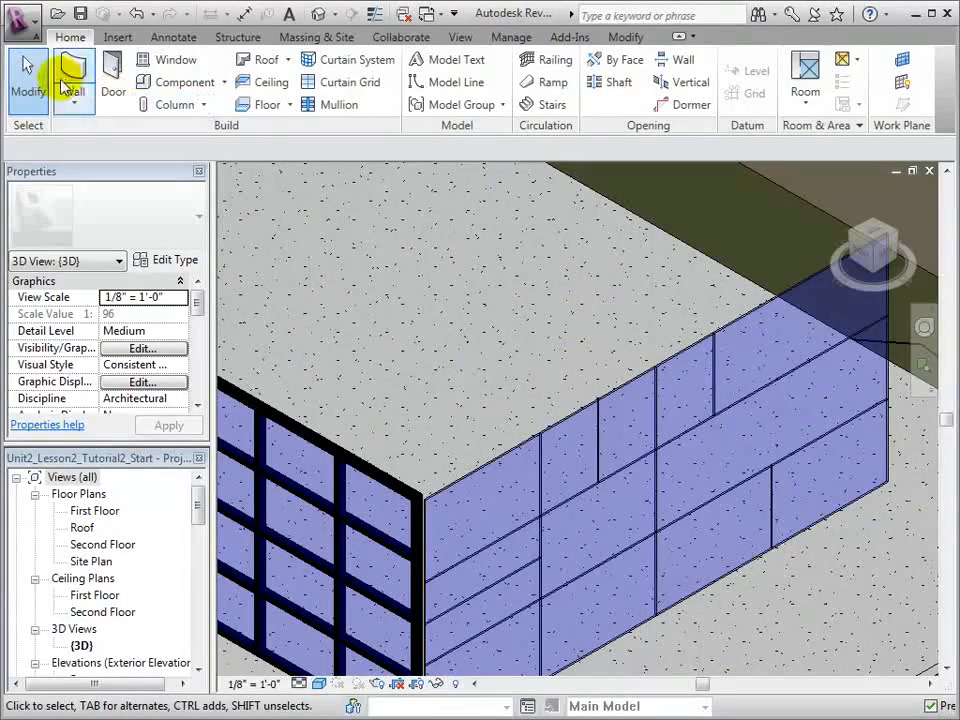
pyautogui.click(603, 458)
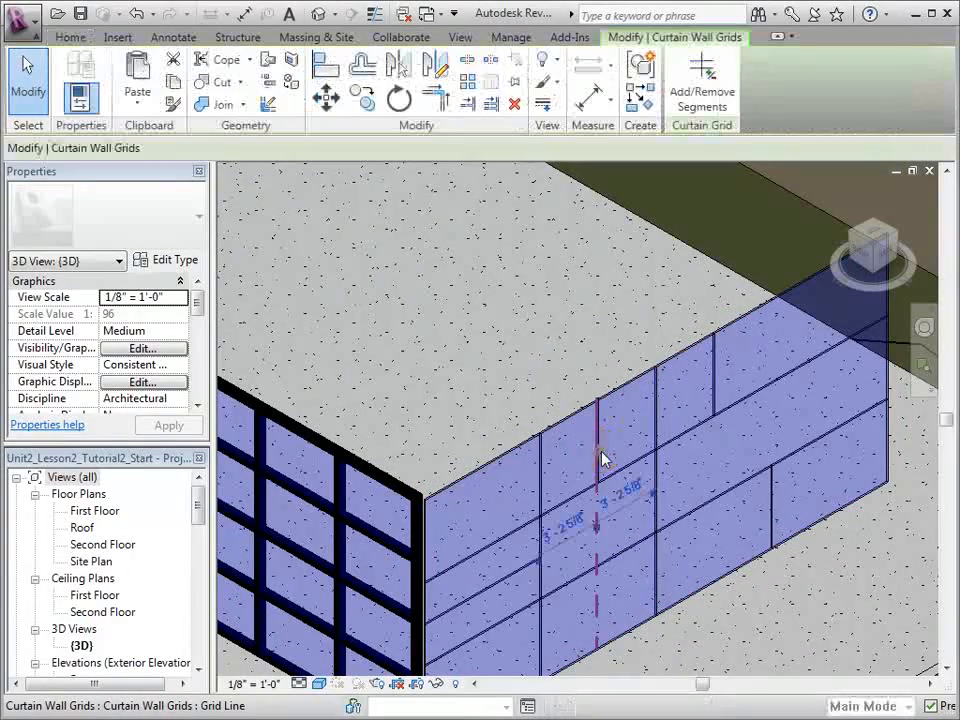
pyautogui.click(697, 100)
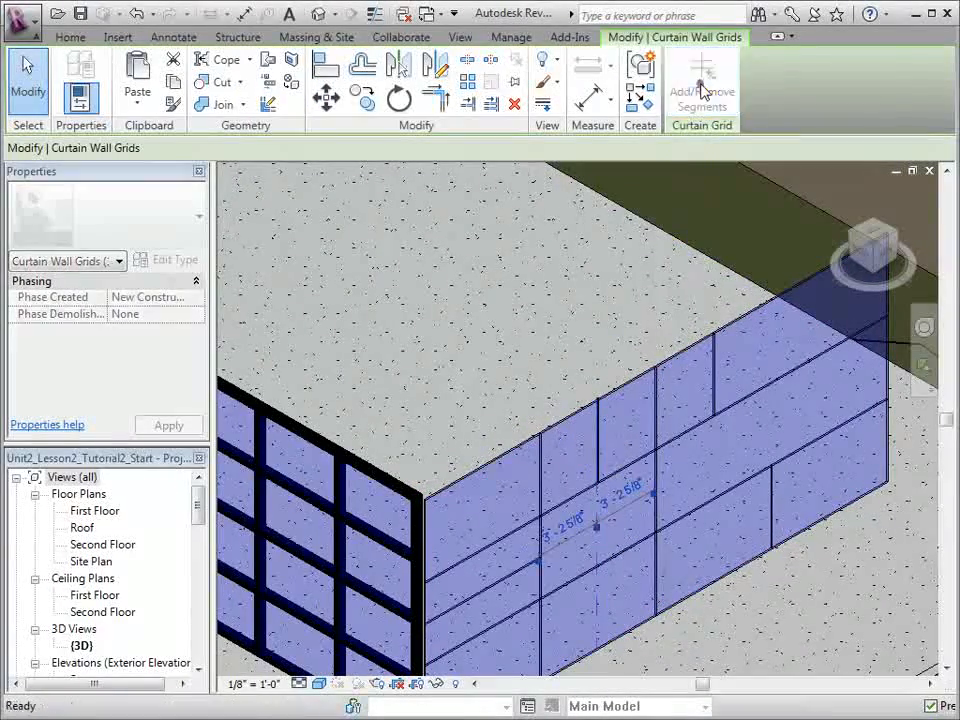
pyautogui.click(596, 612)
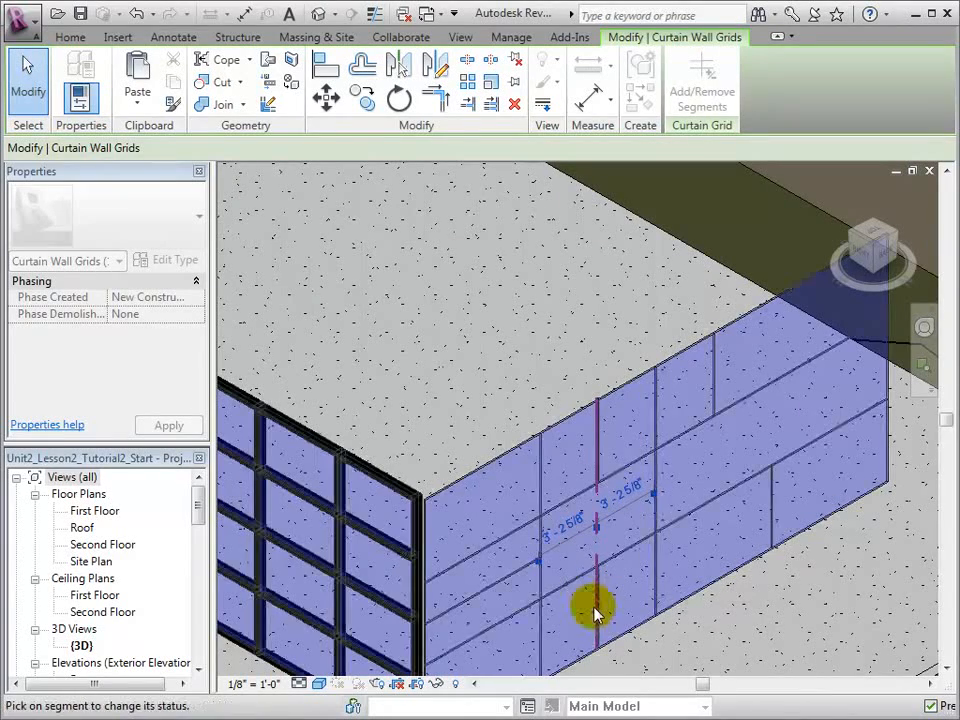
pyautogui.click(600, 268)
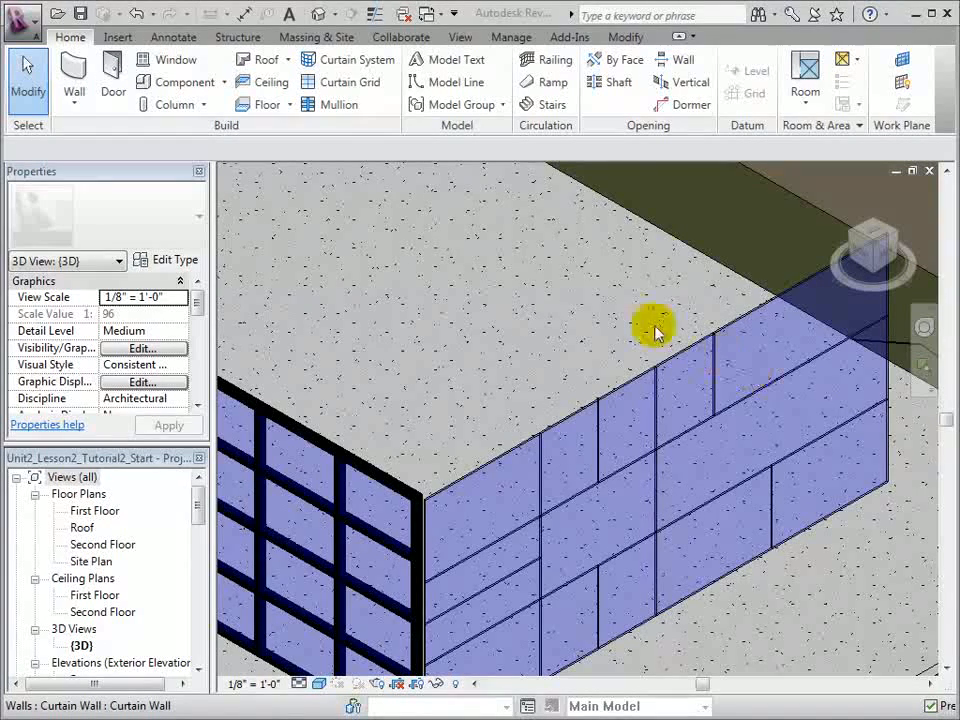
# Place rectangular mullions along the two full-length horizontal grid lines of the divided curtain wall.
pyautogui.click(340, 105)
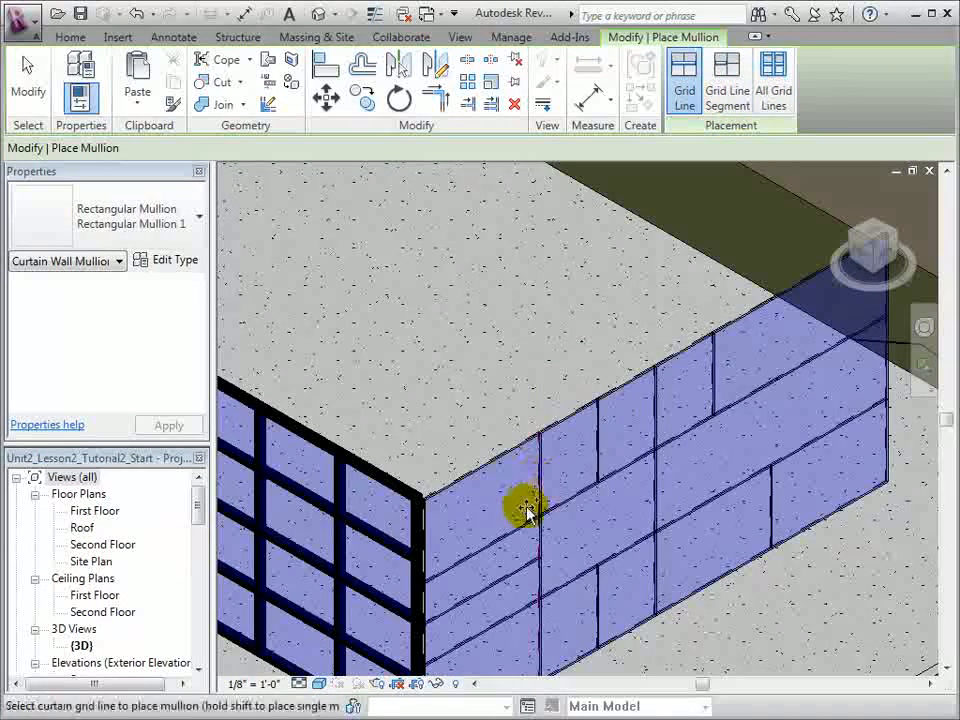
pyautogui.click(512, 535)
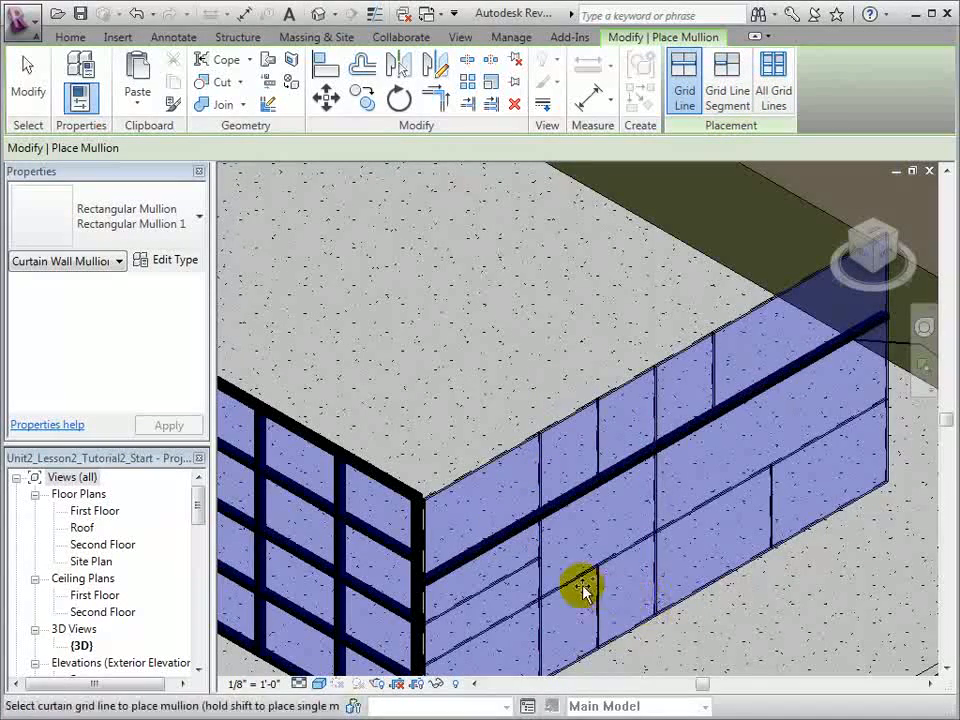
pyautogui.click(518, 612)
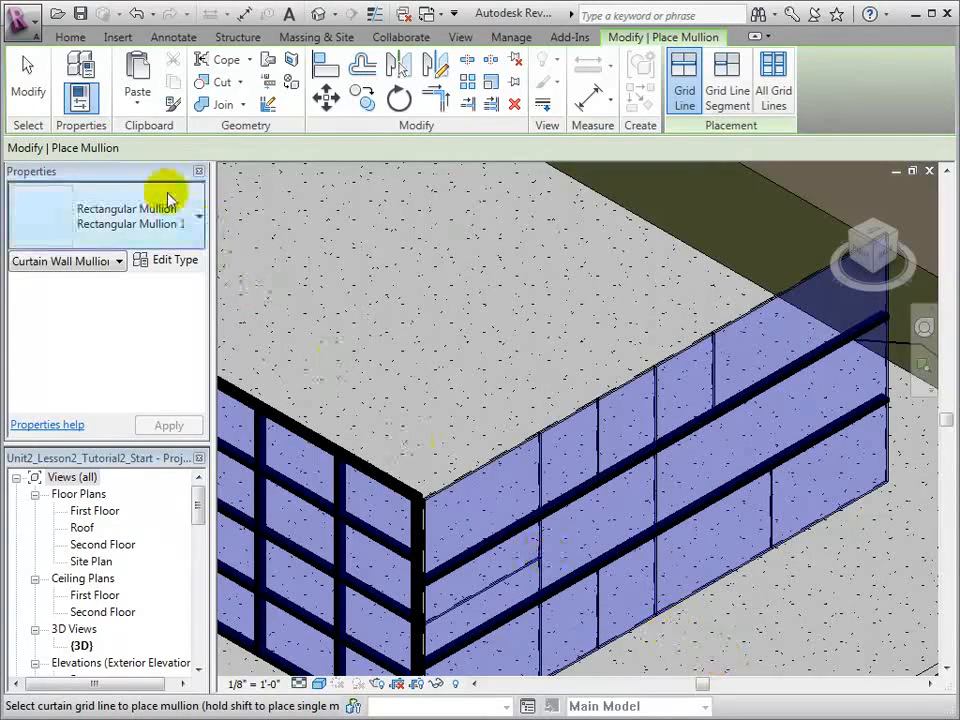
# Choose the Rectangular Mullion 1 type and place mullions on all remaining grid lines and edges of the divided curtain wall.
pyautogui.click(199, 224)
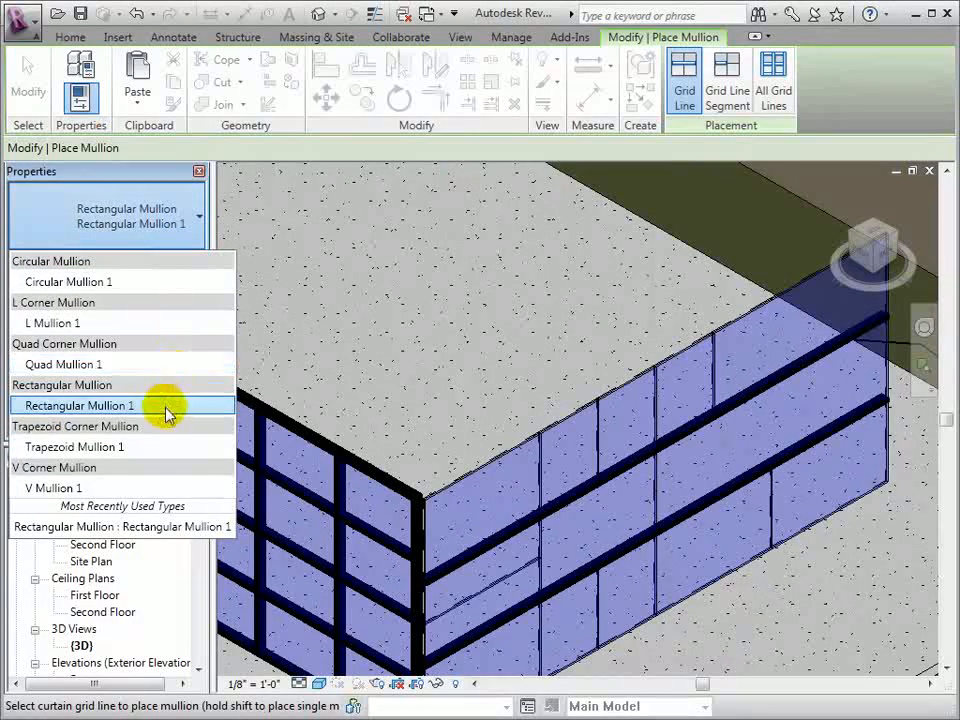
pyautogui.click(195, 408)
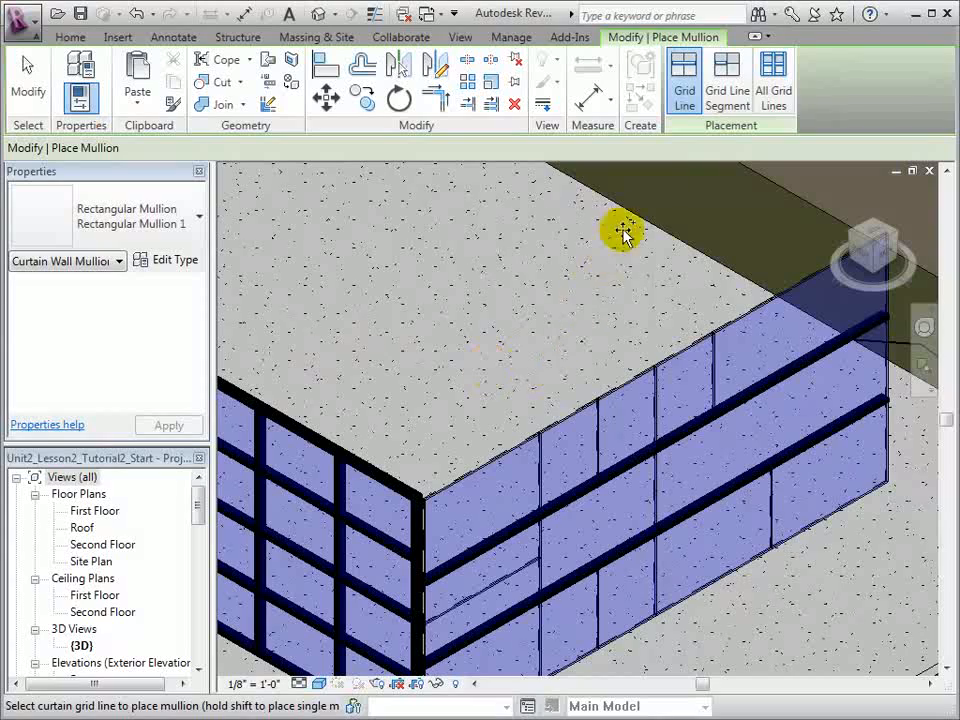
pyautogui.click(773, 80)
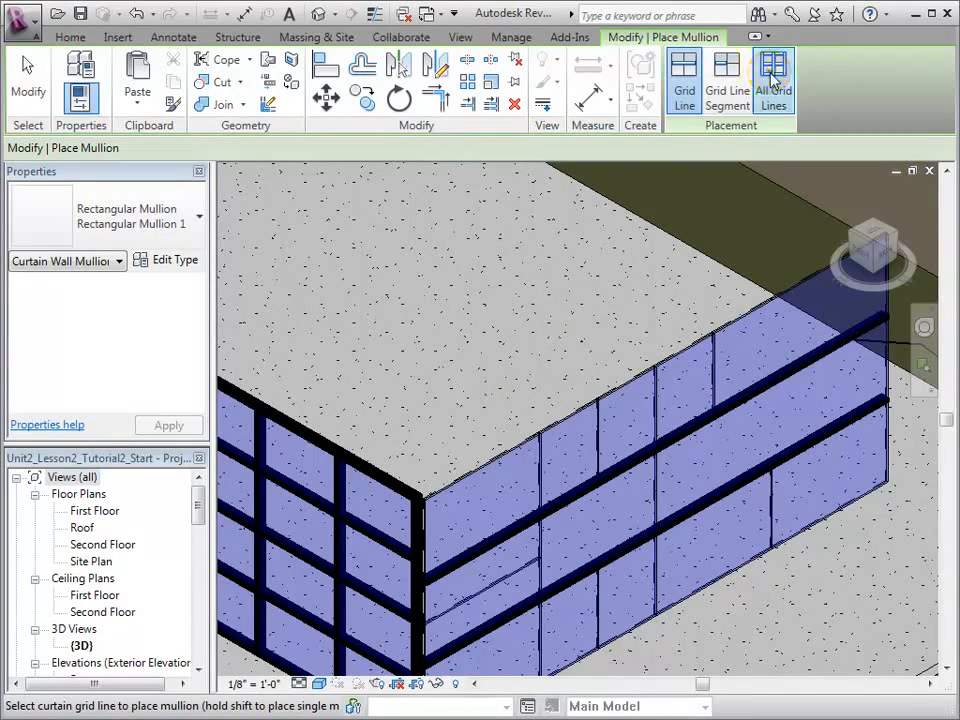
pyautogui.click(735, 322)
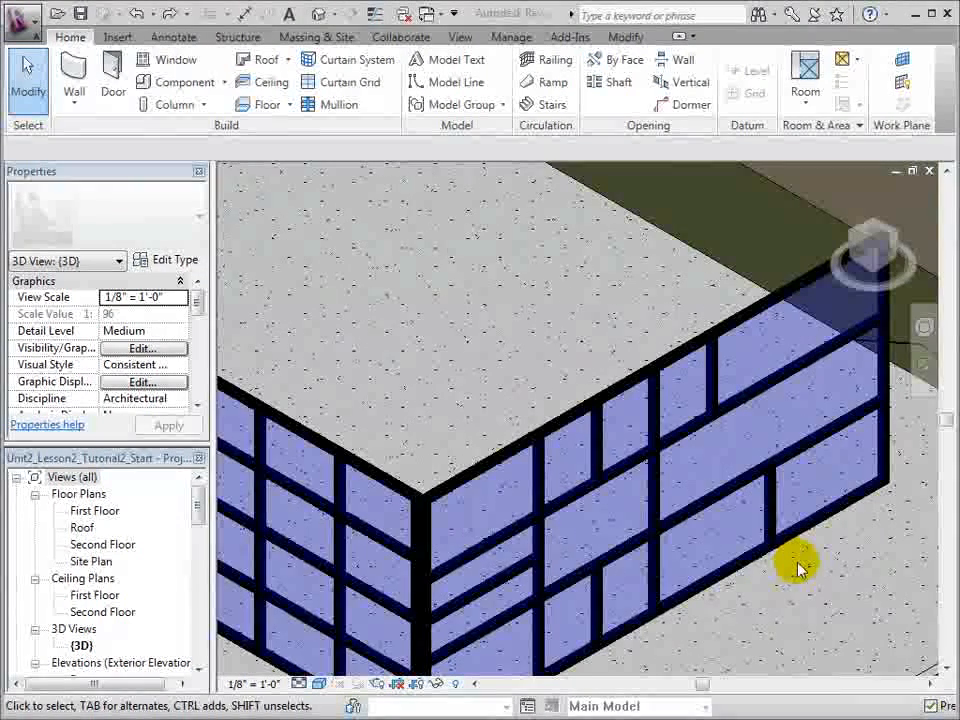
pyautogui.click(33, 97)
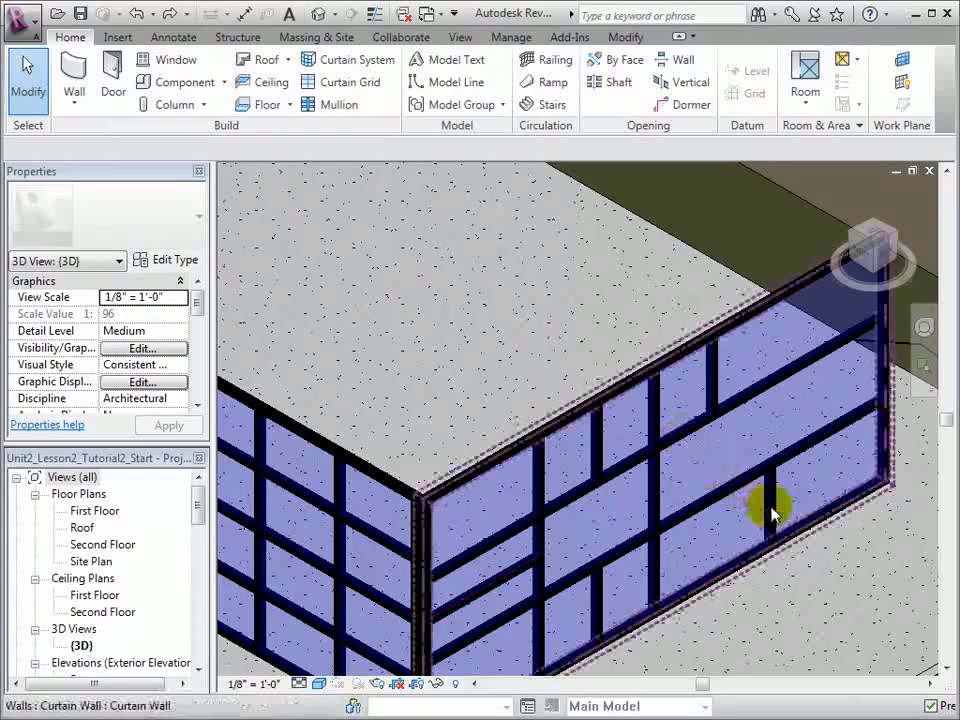
# Move the short bottom-row vertical grid line nearest the divided curtain wall's far end to 4' from that end.
pyautogui.press('Tab')
pyautogui.press('Tab')
pyautogui.press('Tab')
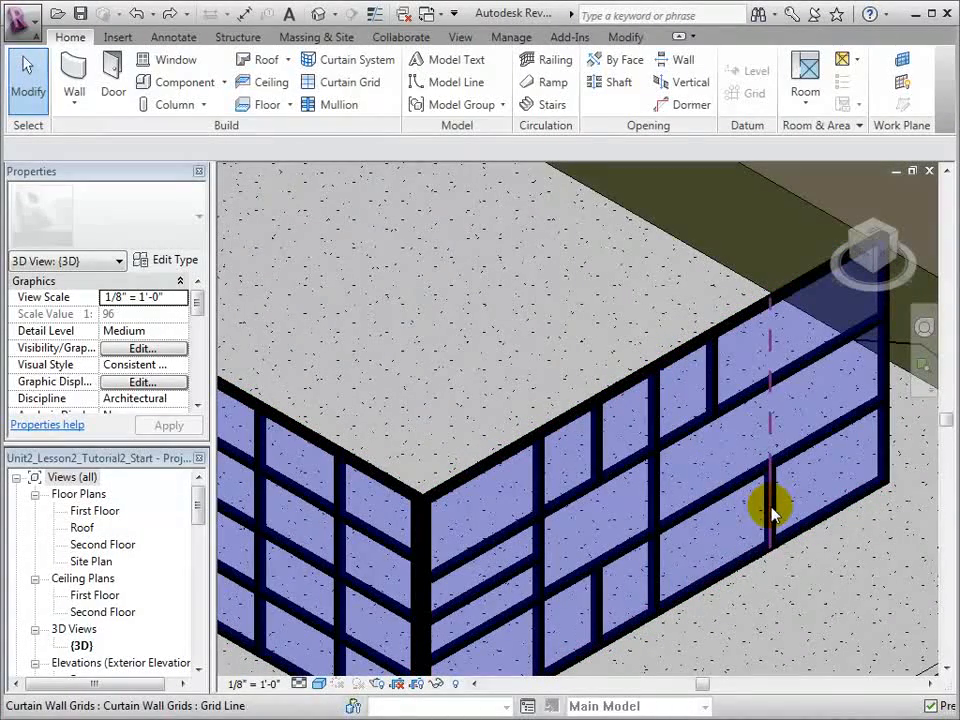
pyautogui.click(772, 512)
pyautogui.click(828, 389)
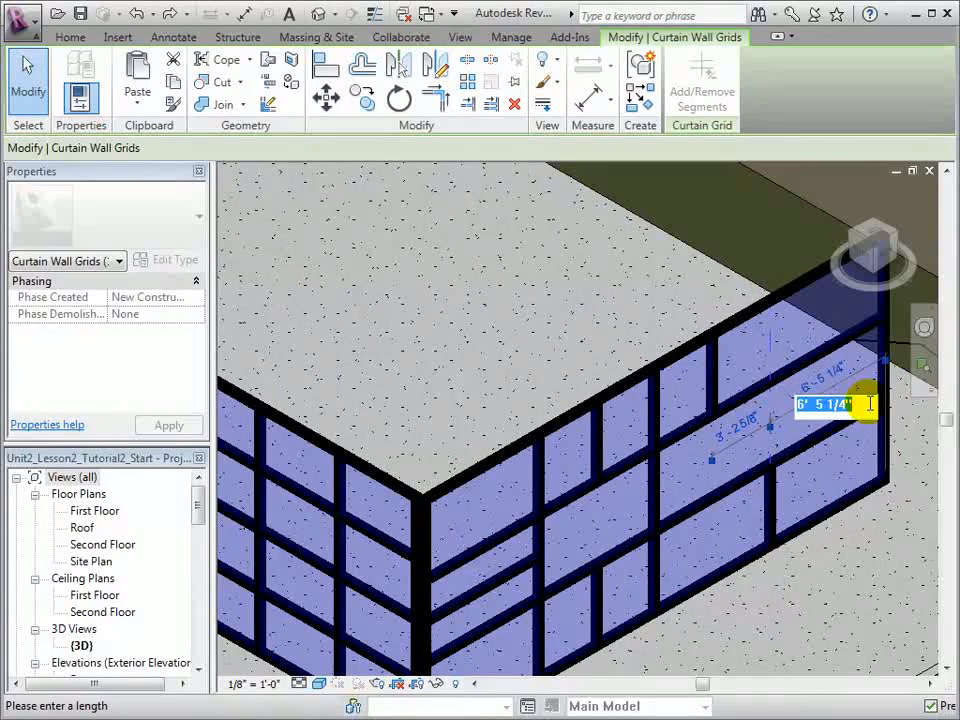
pyautogui.write('4')
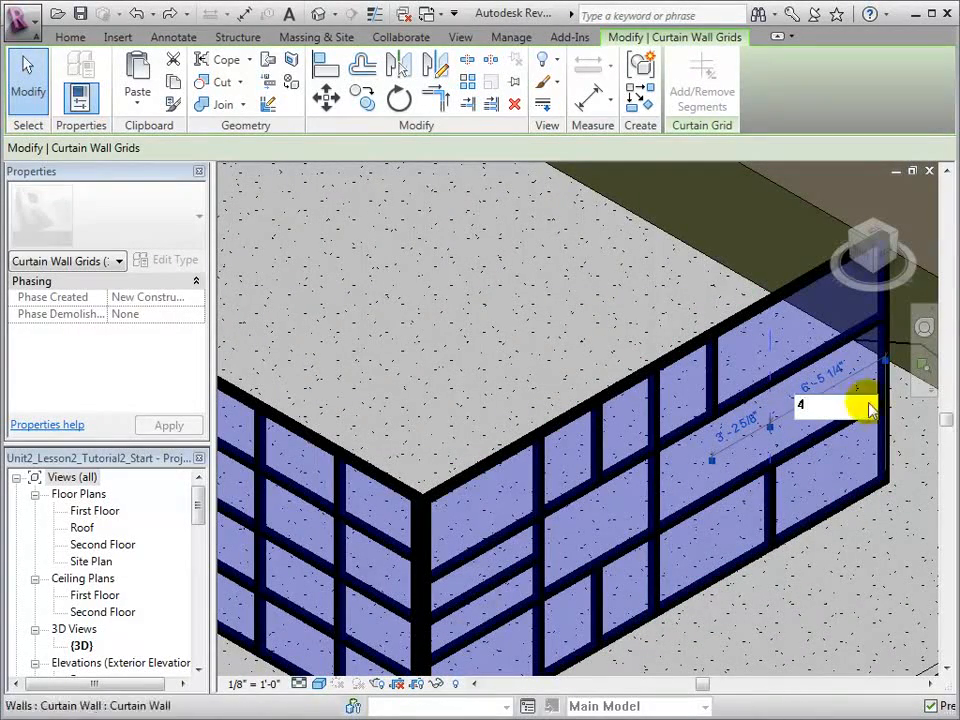
pyautogui.press('Return')
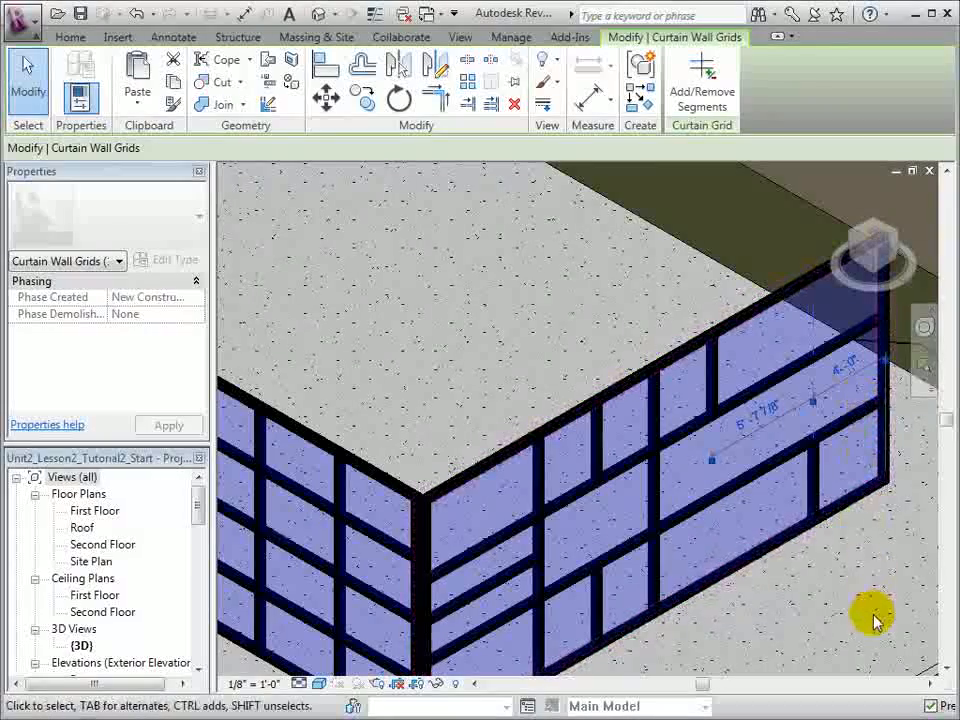
pyautogui.press('Escape')
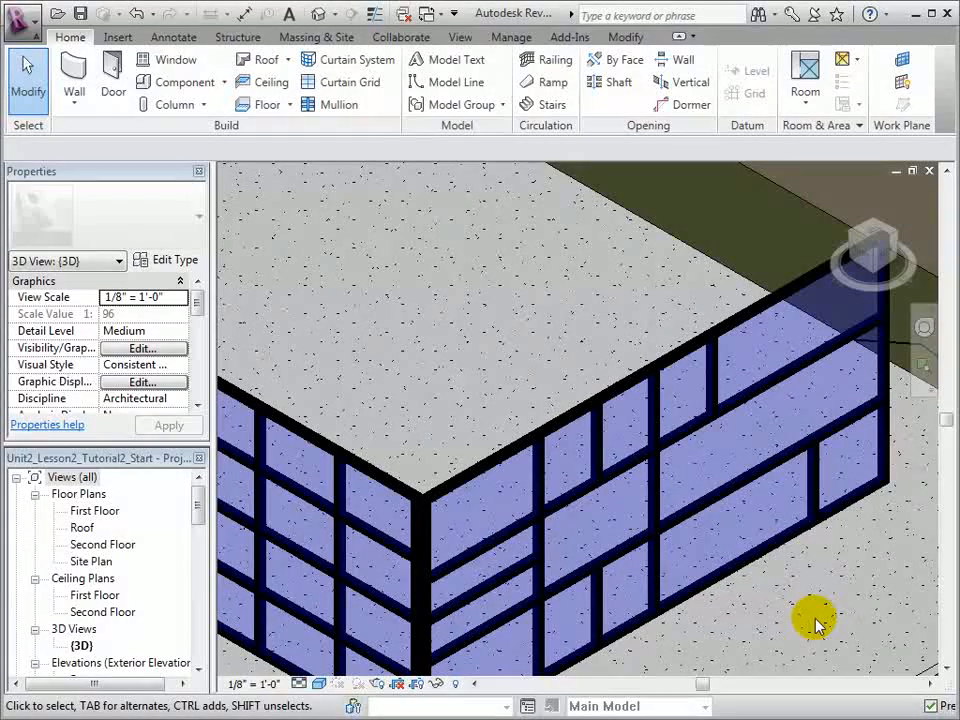
# Examine the type properties of the Curtain Grid Example wall, including its grid pattern layouts and mullion types.
pyautogui.moveTo(418, 403); pyautogui.dragTo(801, 332, button='middle')
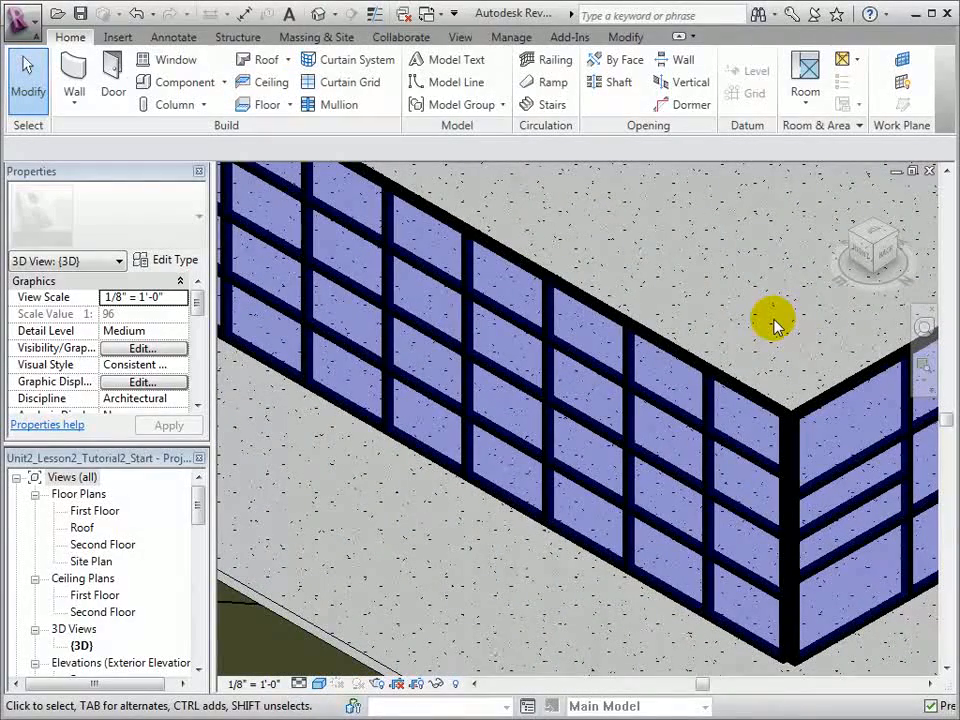
pyautogui.click(594, 378)
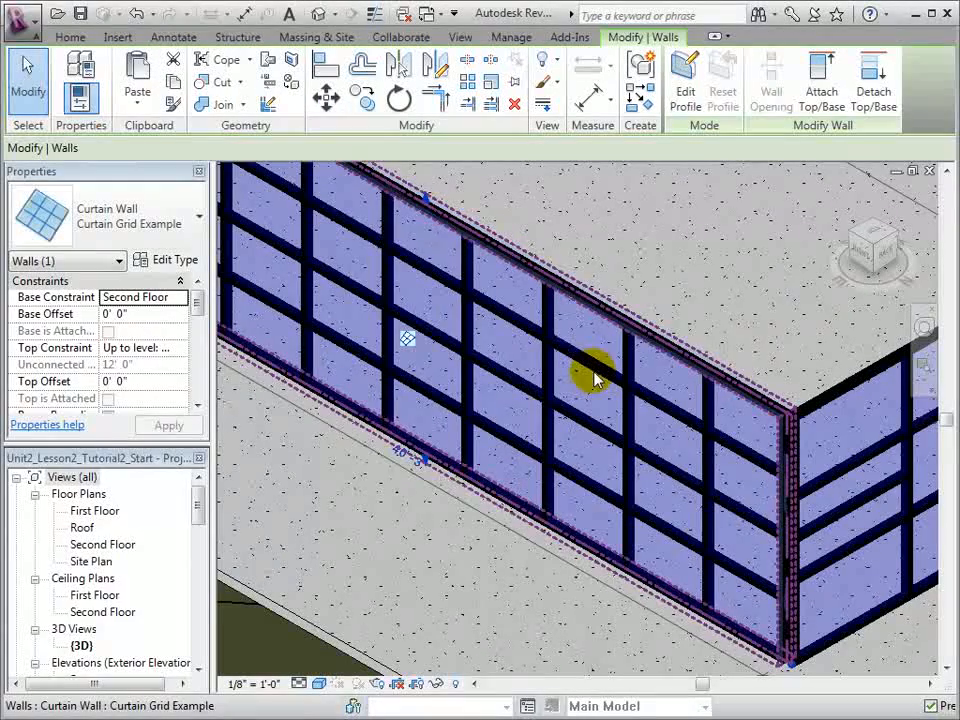
pyautogui.click(180, 272)
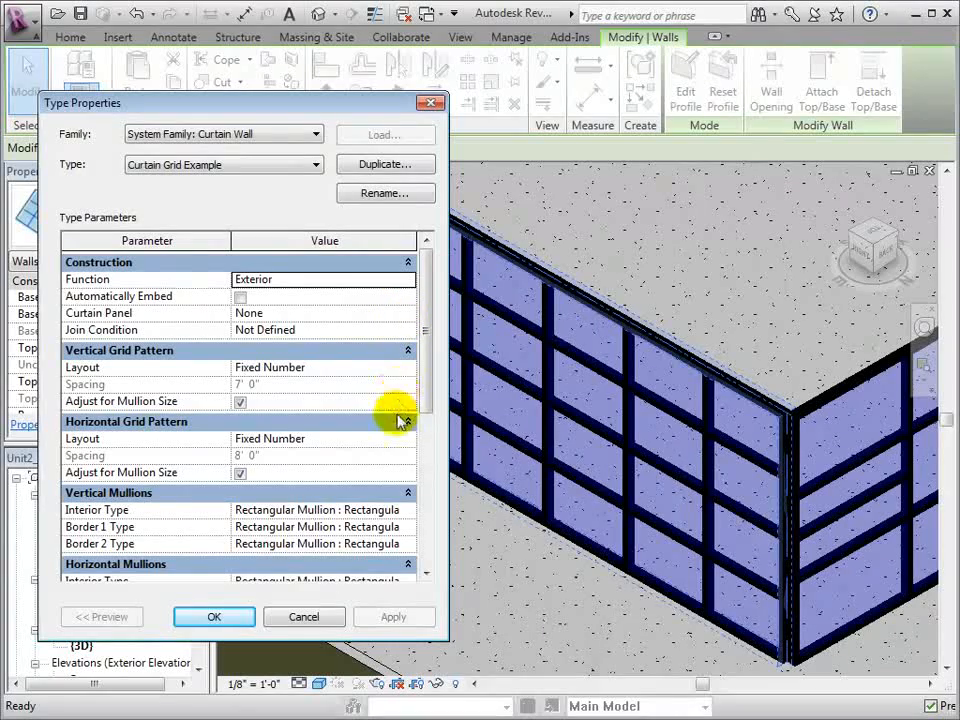
pyautogui.click(236, 626)
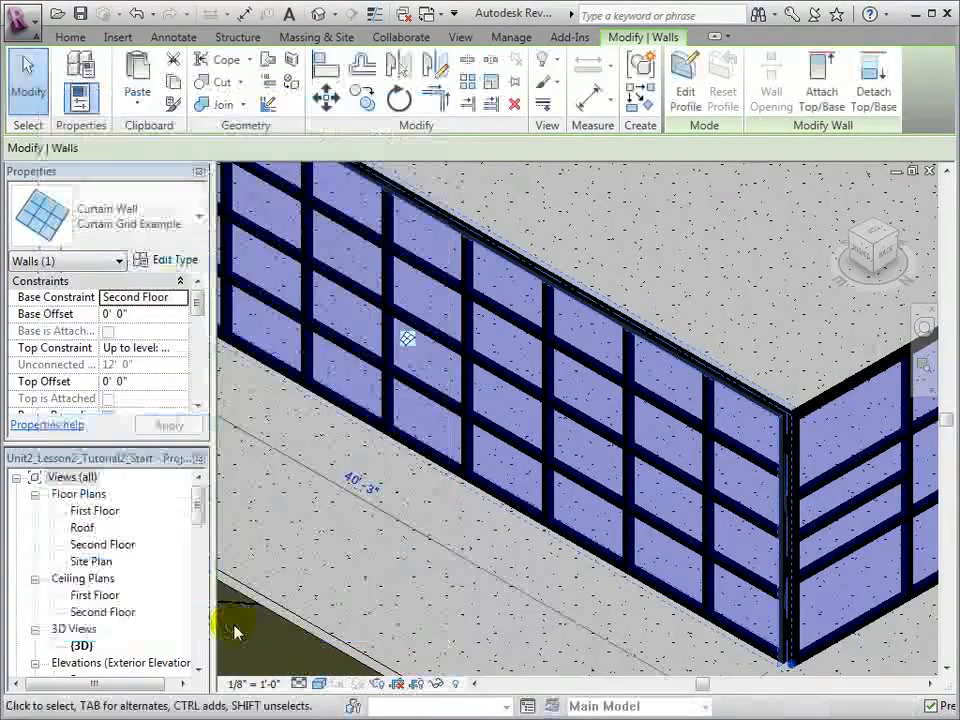
# Unpin a single vertical mullion segment near the middle of the Curtain Grid Example wall.
pyautogui.press('Tab')
pyautogui.press('Tab')
pyautogui.click(545, 435)
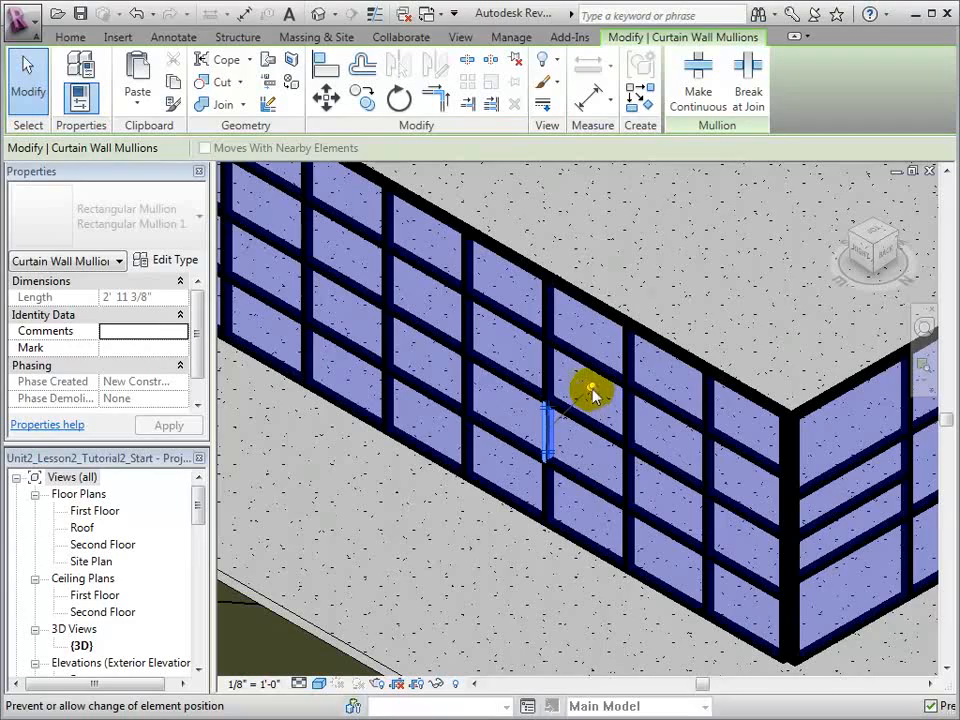
pyautogui.click(592, 389)
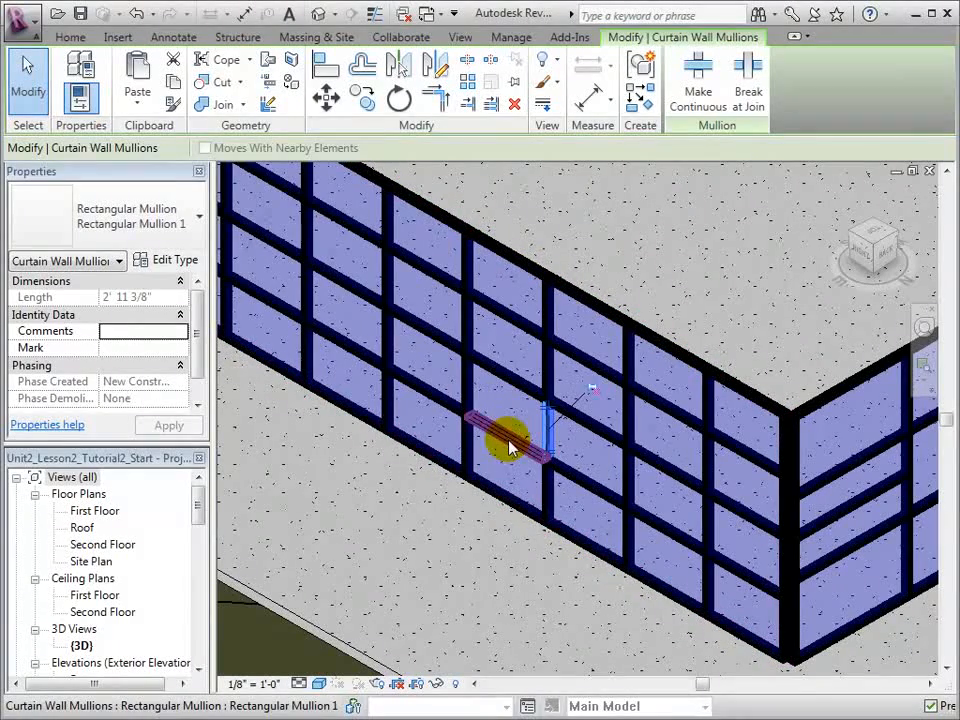
# Unpin and delete the six interior horizontal mullions in two adjacent middle bays of the Curtain Grid Example wall.
pyautogui.click(508, 445)
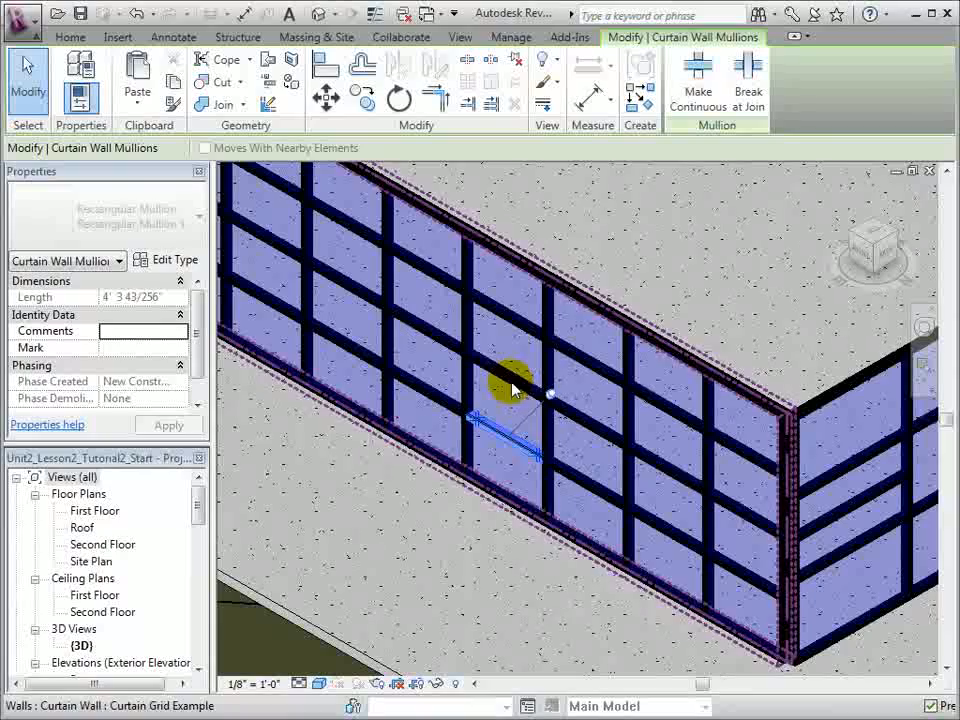
pyautogui.keyDown('ctrl'); pyautogui.click(509, 385); pyautogui.keyUp('ctrl')
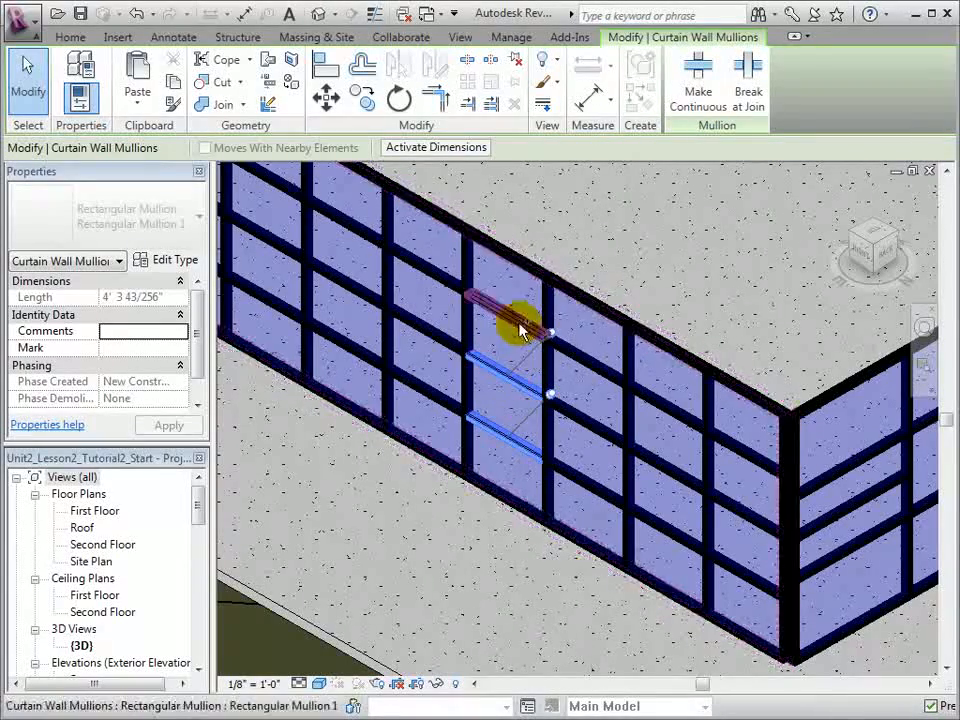
pyautogui.keyDown('ctrl'); pyautogui.click(518, 328); pyautogui.keyUp('ctrl')
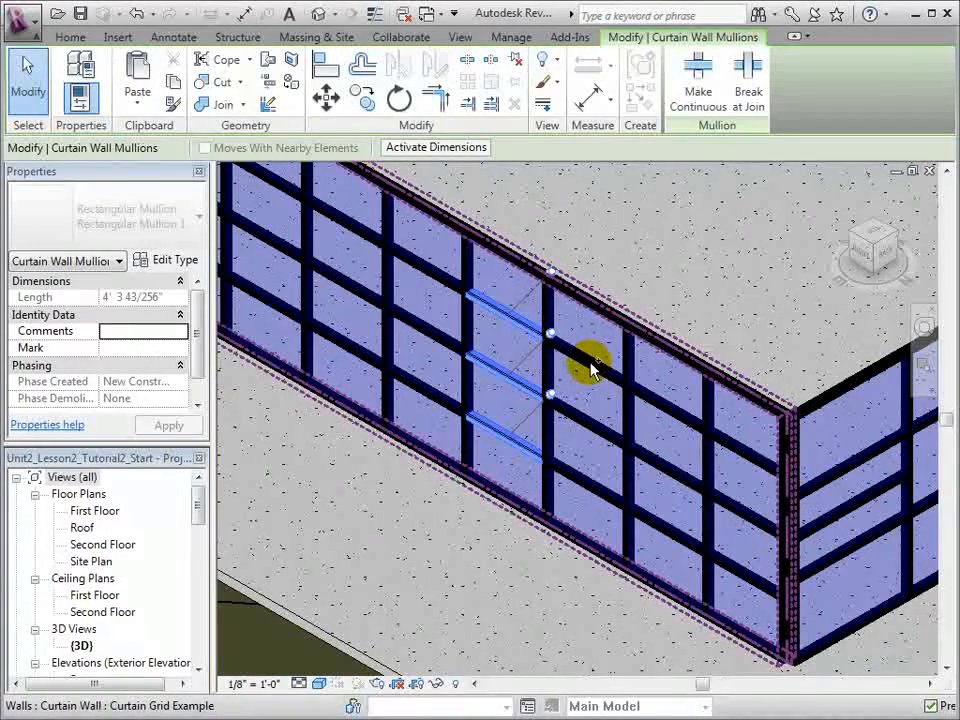
pyautogui.keyDown('ctrl'); pyautogui.click(589, 362); pyautogui.keyUp('ctrl')
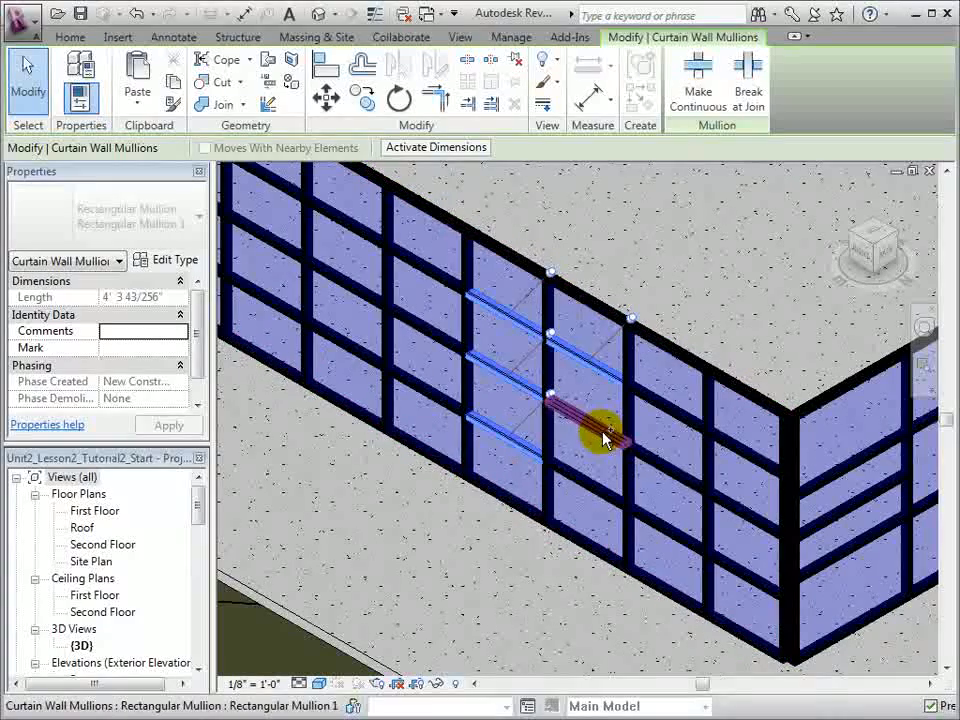
pyautogui.keyDown('ctrl'); pyautogui.click(605, 437); pyautogui.keyUp('ctrl')
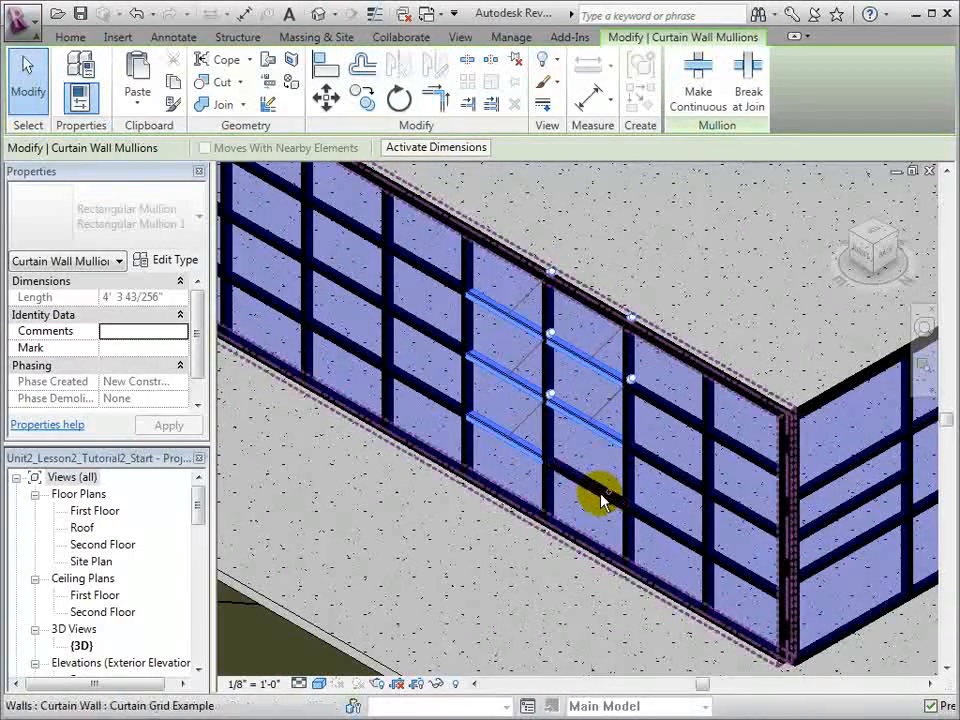
pyautogui.keyDown('ctrl'); pyautogui.click(603, 497); pyautogui.keyUp('ctrl')
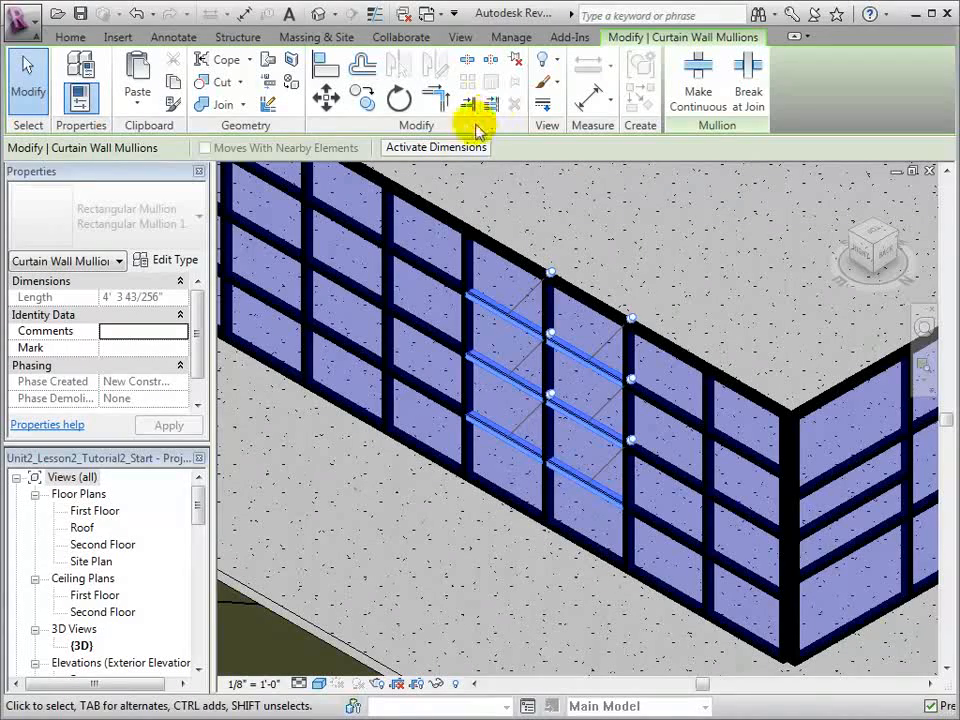
pyautogui.click(517, 63)
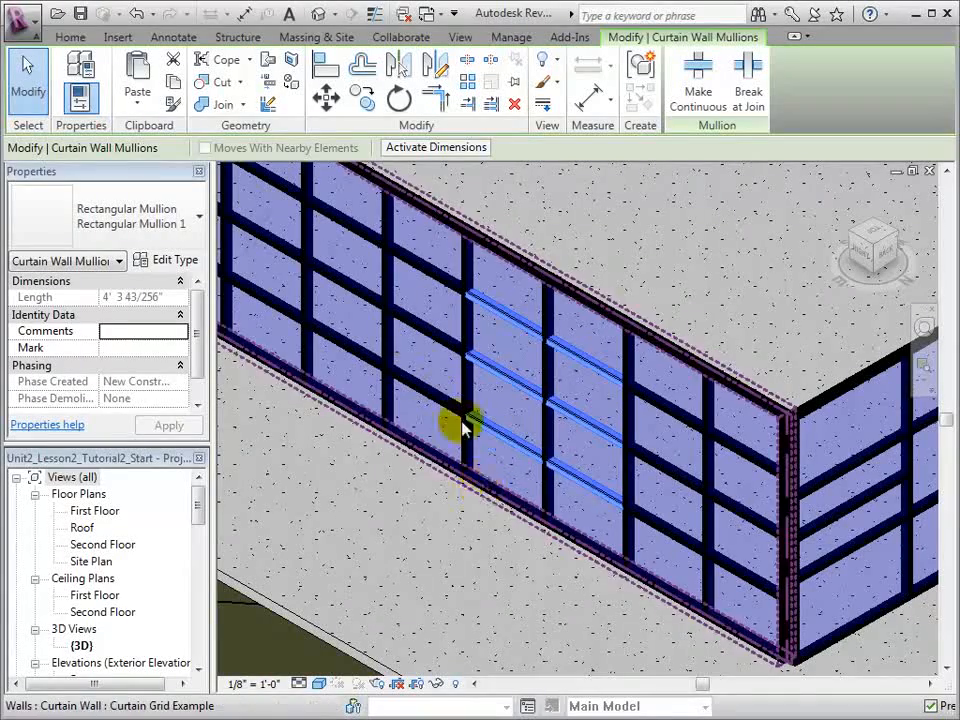
pyautogui.click(514, 104)
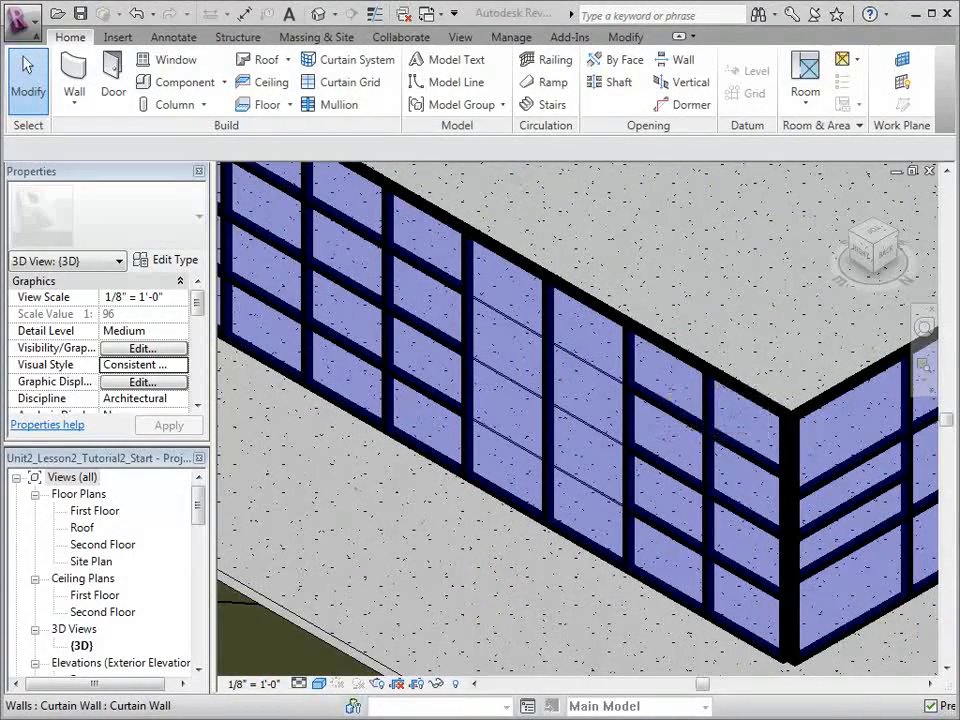
# Unpin the three horizontal grid lines of the Curtain Grid Example wall.
pyautogui.press('Tab')
pyautogui.click(517, 328)
pyautogui.moveTo(514, 317); pyautogui.dragTo(508, 450)
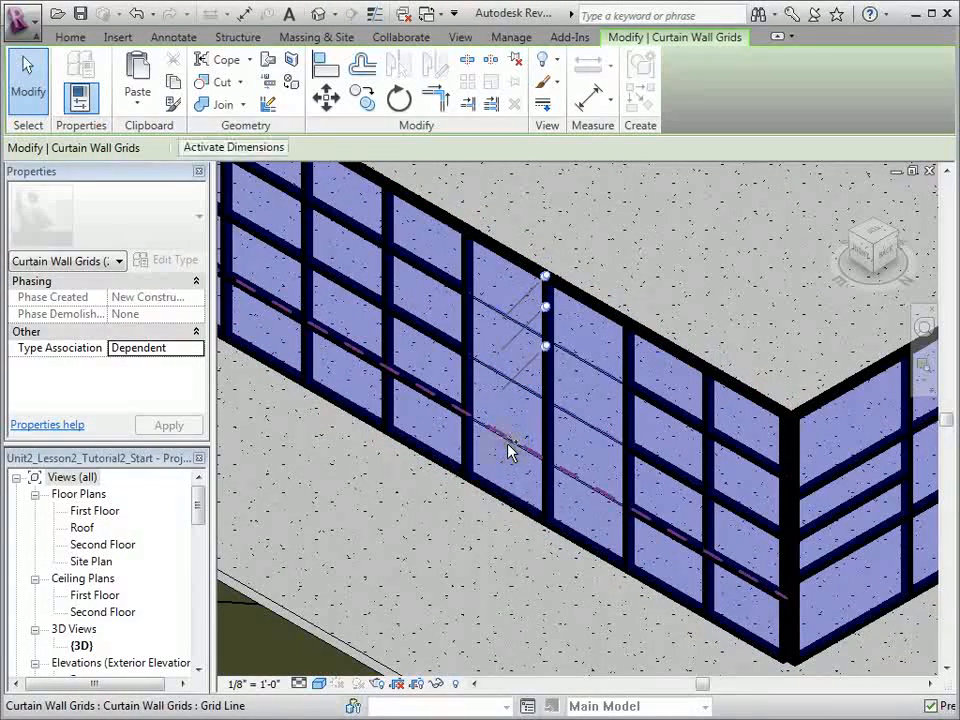
pyautogui.click(516, 62)
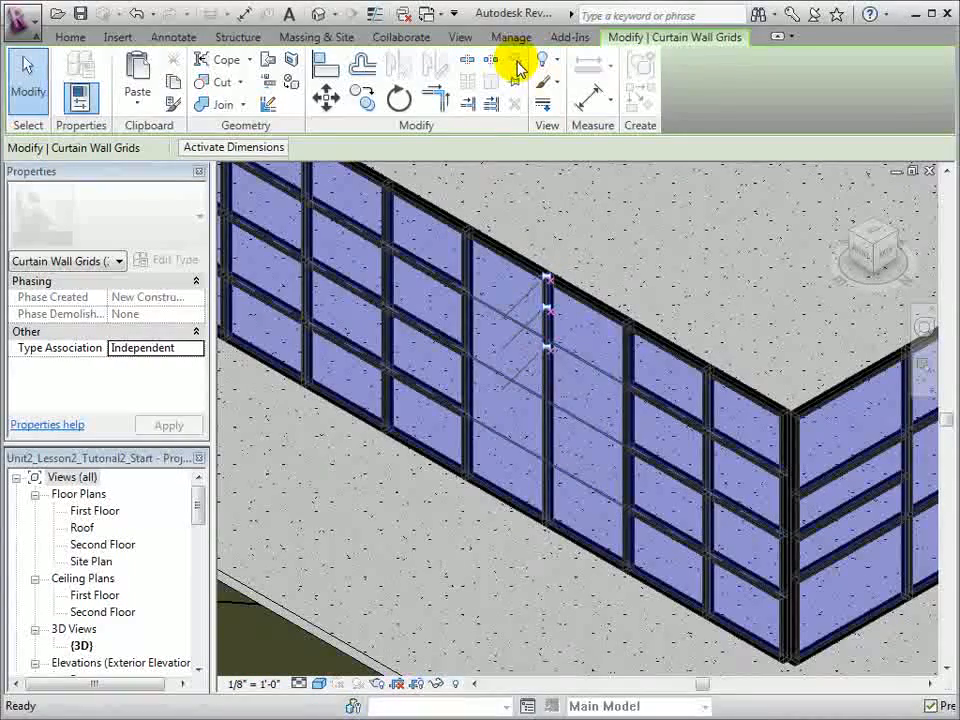
pyautogui.press('Escape')
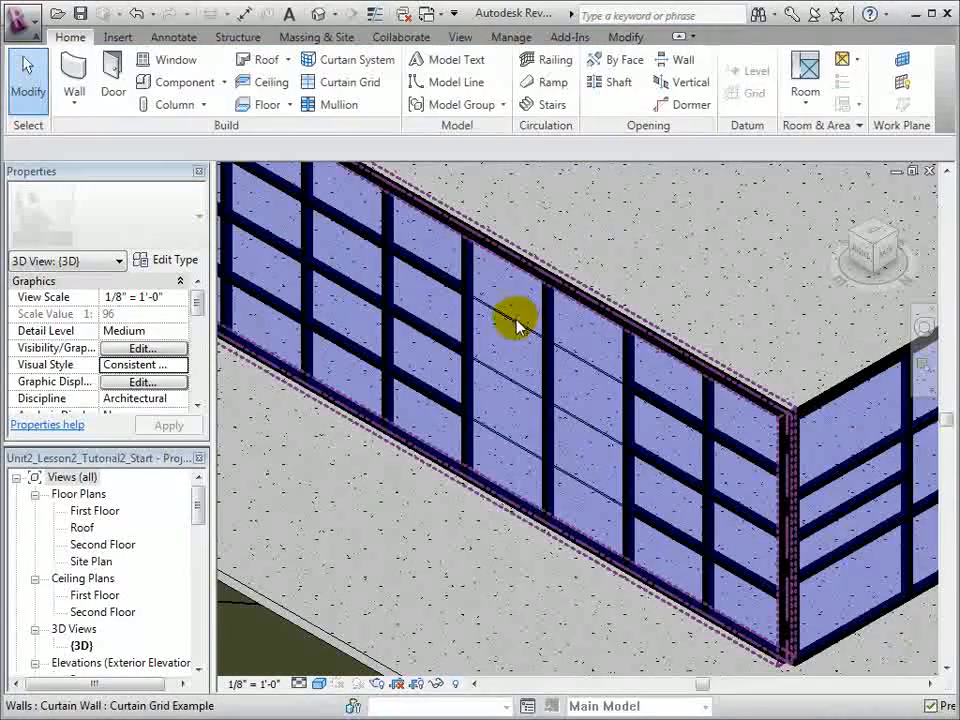
# Remove the horizontal grid line segments crossing the two bays without horizontal mullions, leaving one full-height panel in each bay.
pyautogui.click(520, 333)
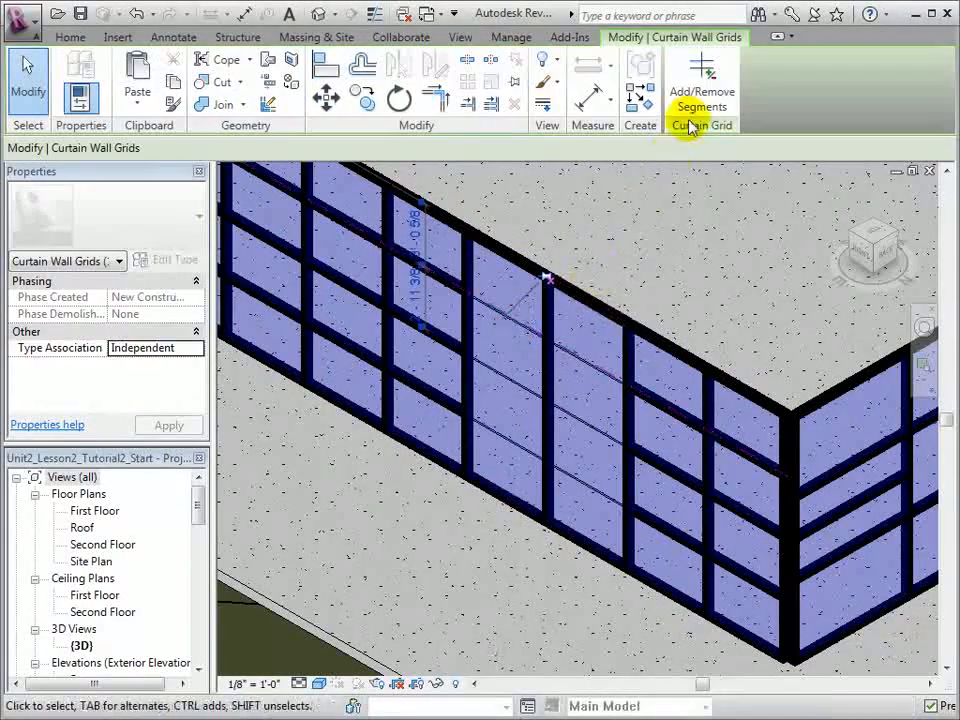
pyautogui.click(698, 82)
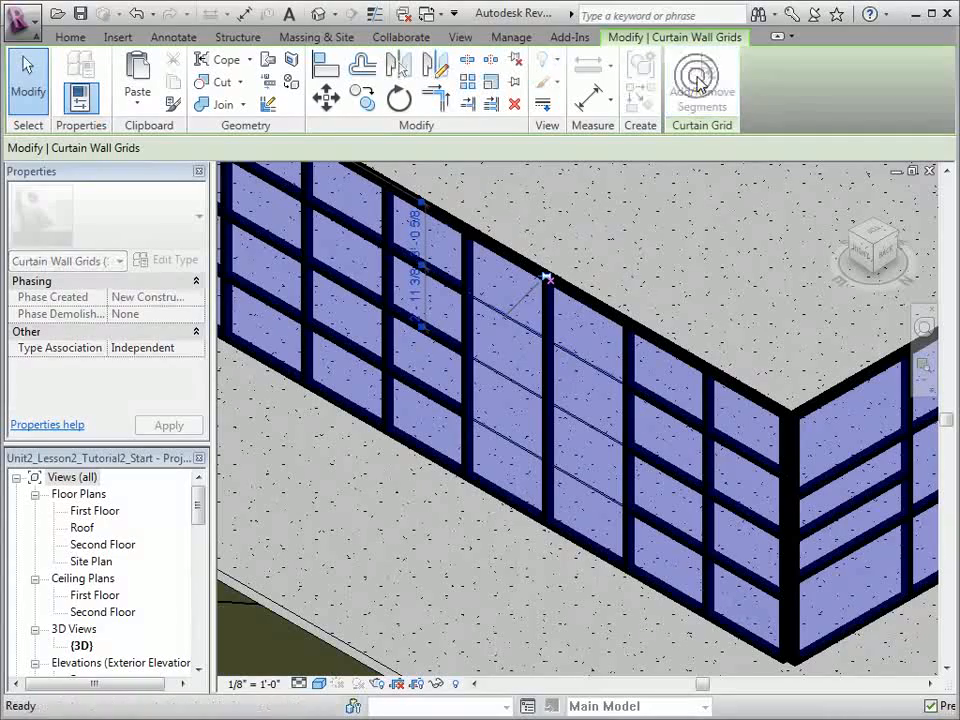
pyautogui.click(523, 326)
pyautogui.click(742, 258)
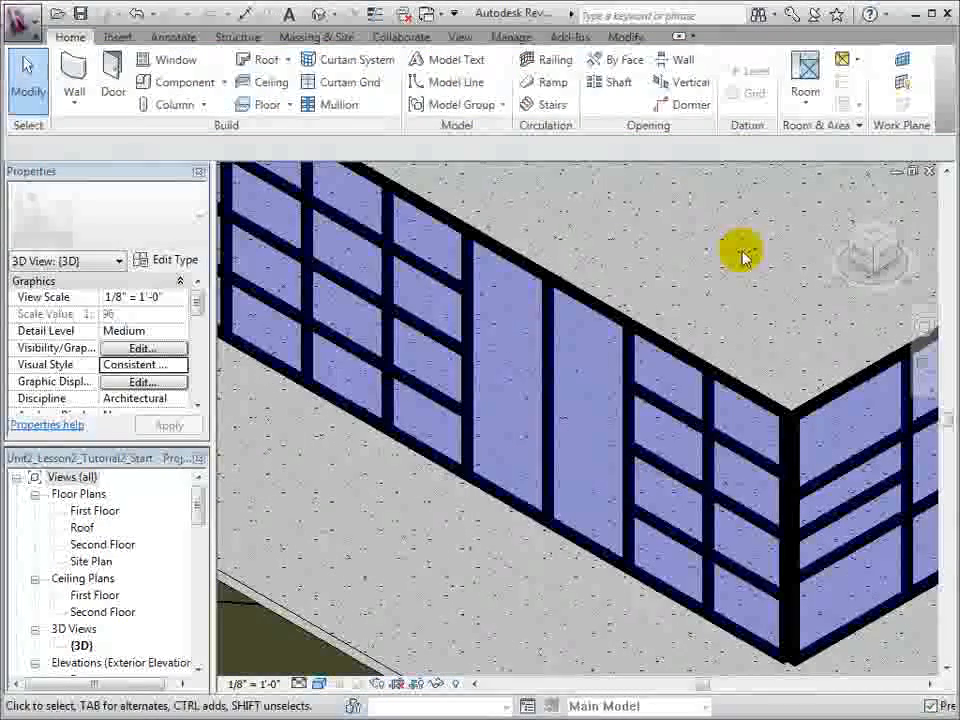